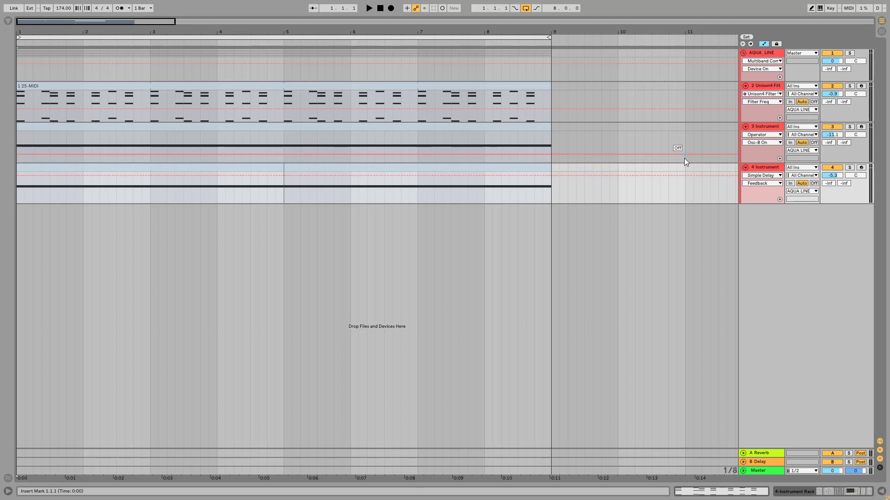
# Play the eight-bar loop with all instrument layers of the AQUA LINE group, and stop playback.
pyautogui.press('space')
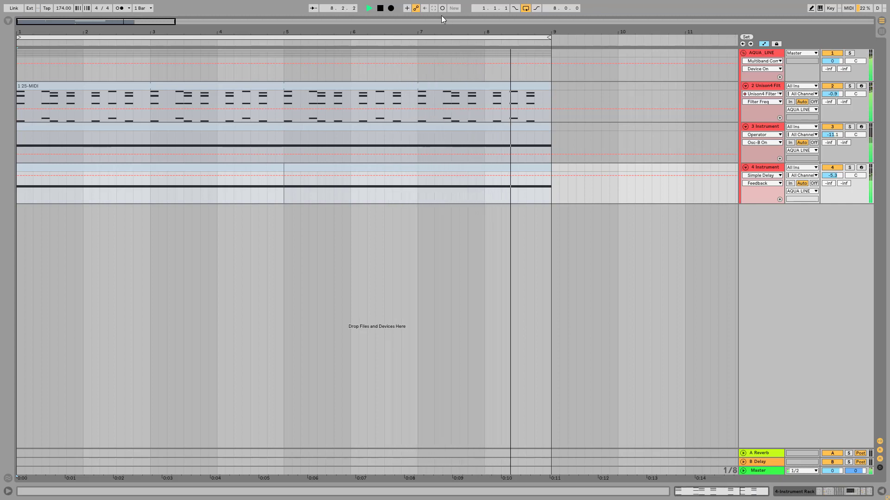
pyautogui.click(380, 8)
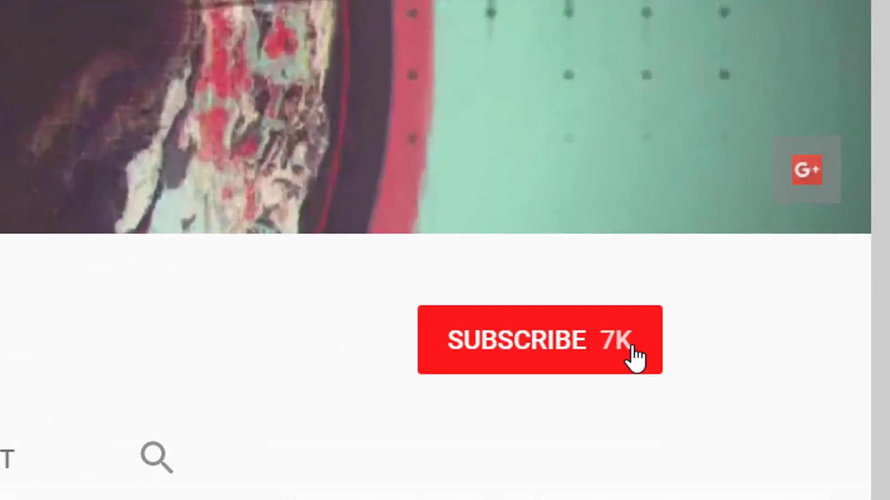
# Deactivate the 4 Instrument track in the AQUA LINE group.
pyautogui.click(793, 224)
pyautogui.click(796, 220)
pyautogui.click(619, 252)
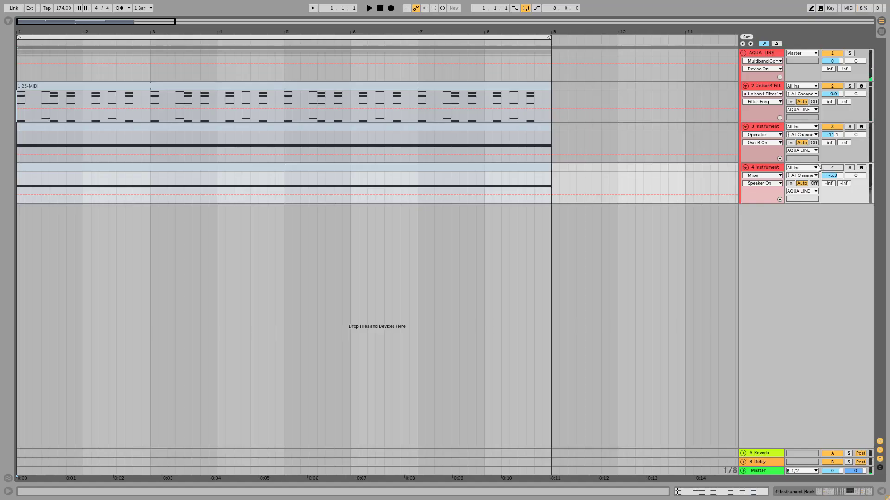
# Select the 4 Instrument and 3 Instrument tracks in turn to review the layers of the group.
pyautogui.click(763, 160)
pyautogui.click(762, 167)
pyautogui.click(759, 135)
pyautogui.click(759, 127)
pyautogui.click(758, 125)
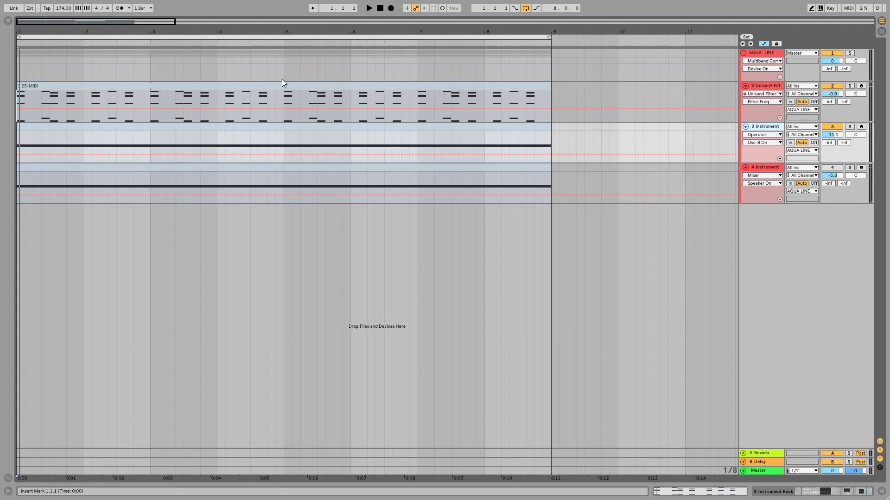
pyautogui.click(774, 168)
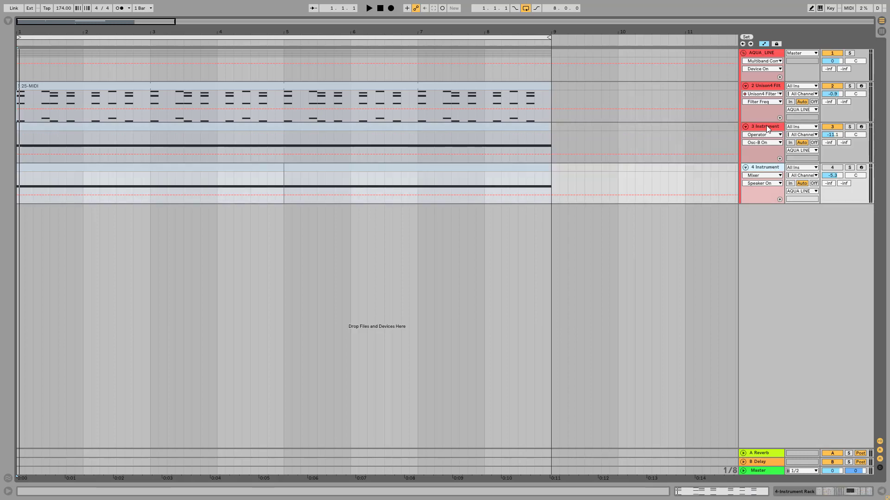
# Show the device chain of the Unison4 Filter Velo Lead track and solo the track.
pyautogui.click(767, 86)
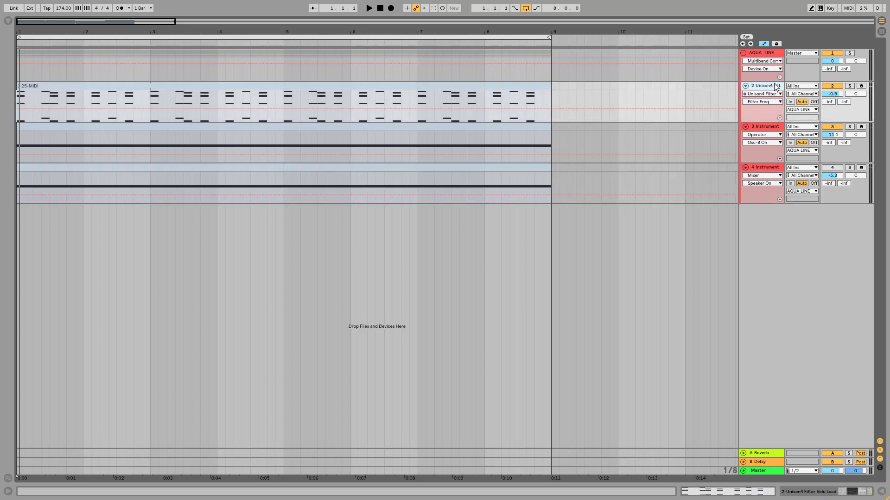
pyautogui.doubleClick(775, 86)
pyautogui.click(849, 86)
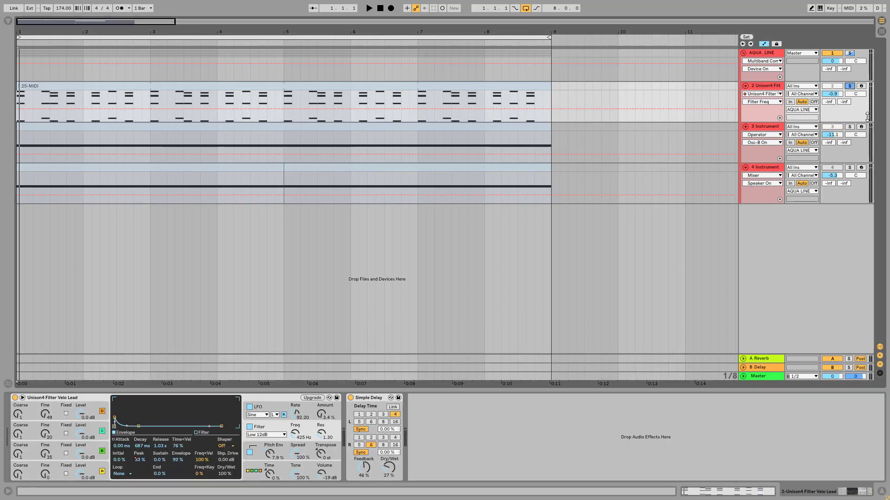
# Play the soloed 25-MIDI clip of the Unison4 Filter Velo Lead track, and stop playback.
pyautogui.click(427, 87)
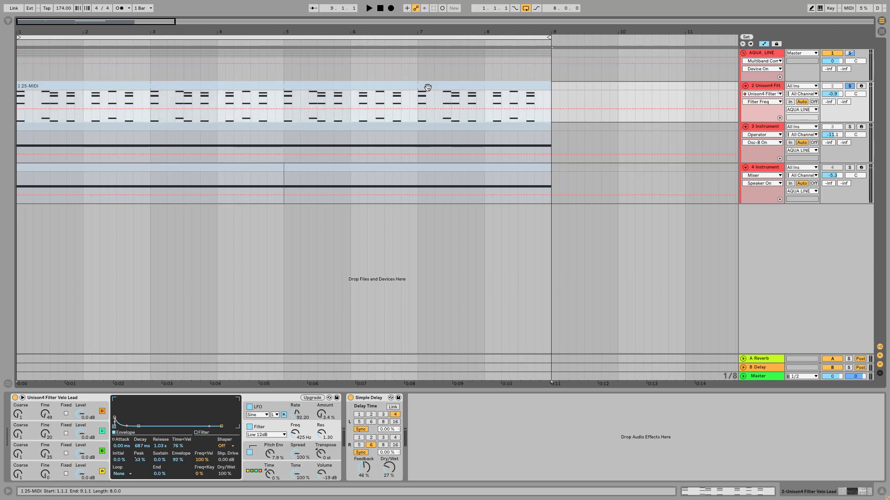
pyautogui.press('space')
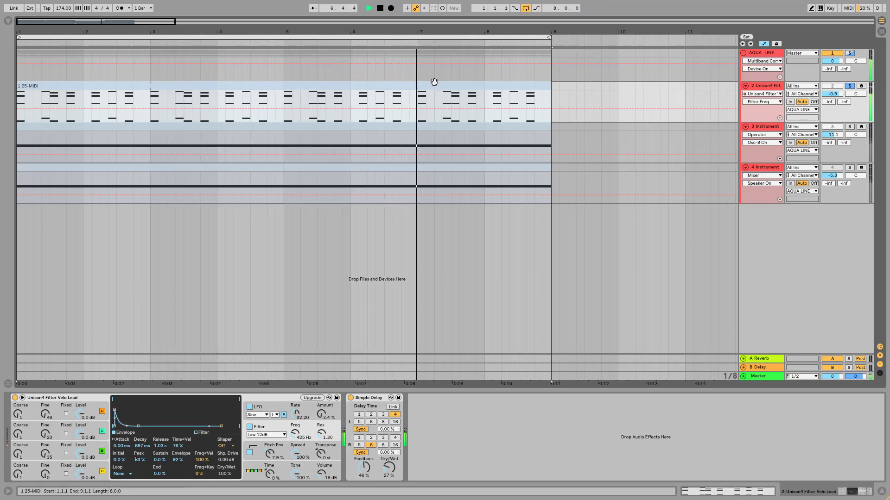
pyautogui.click(379, 9)
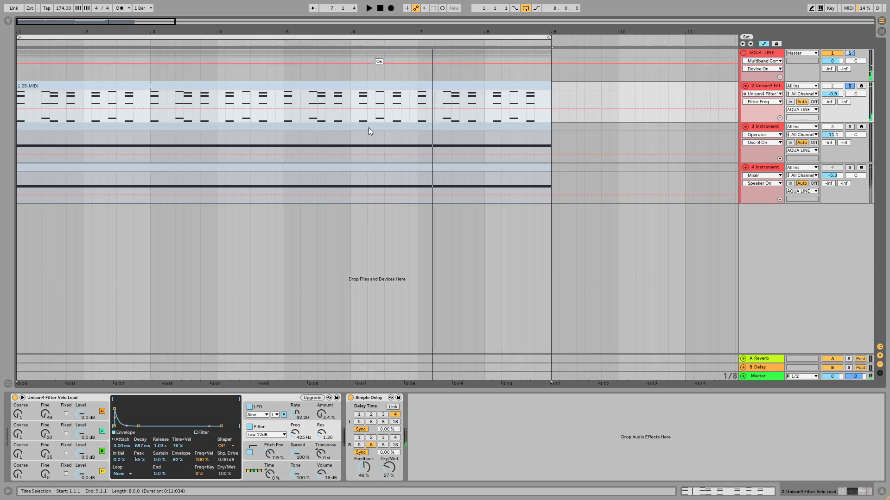
# Upgrade the legacy filter of the Unison4 Filter Velo Lead Operator.
pyautogui.click(310, 399)
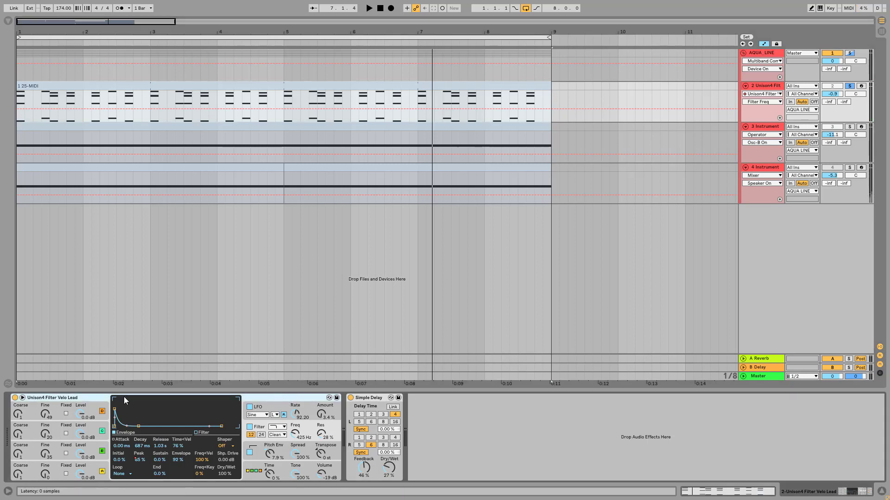
# Examine Operator's algorithm and voice settings, and view oscillator A's parameters with its list of waveforms.
pyautogui.click(254, 472)
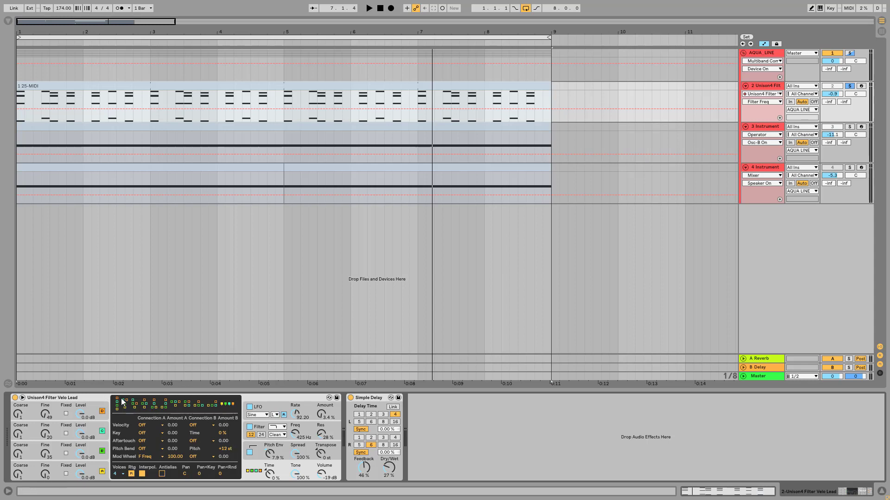
pyautogui.click(95, 472)
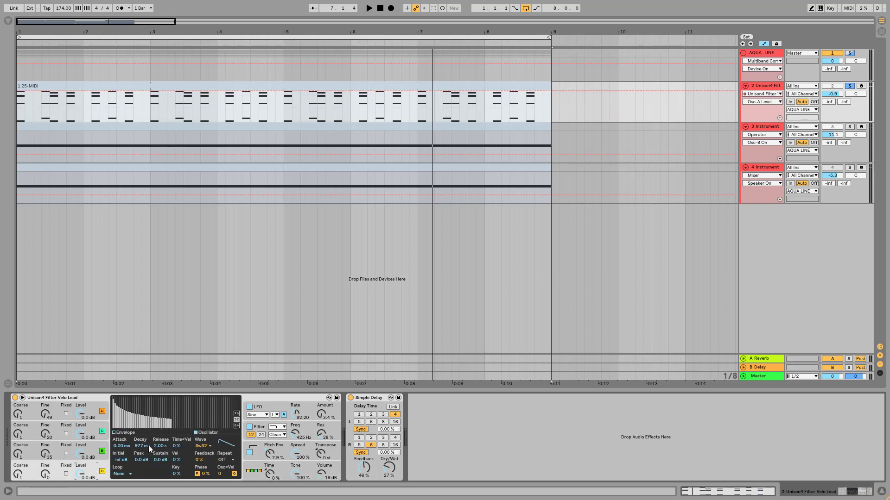
pyautogui.click(203, 446)
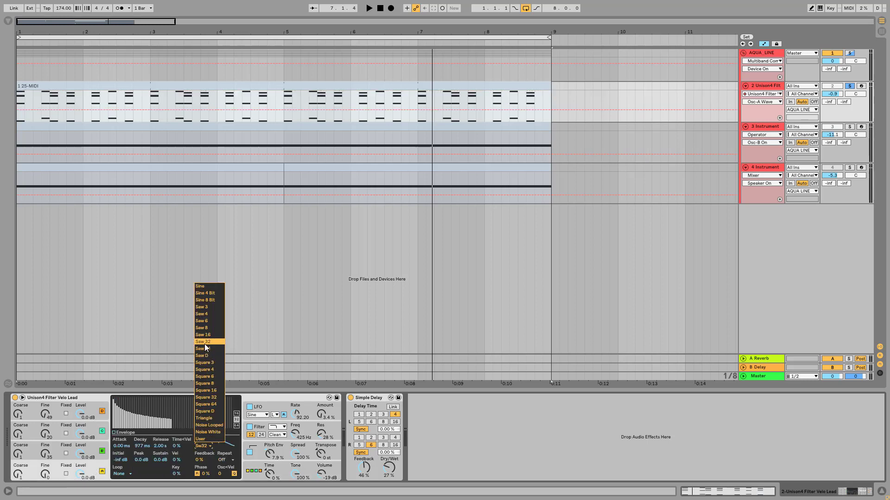
pyautogui.click(273, 396)
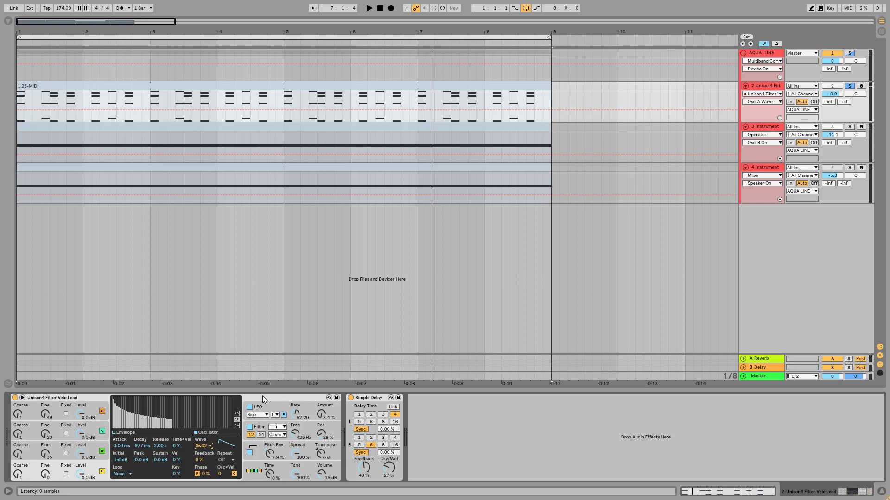
# Turn off Operator's filter and the Simple Delay, and play the clip without them.
pyautogui.click(250, 427)
pyautogui.click(351, 398)
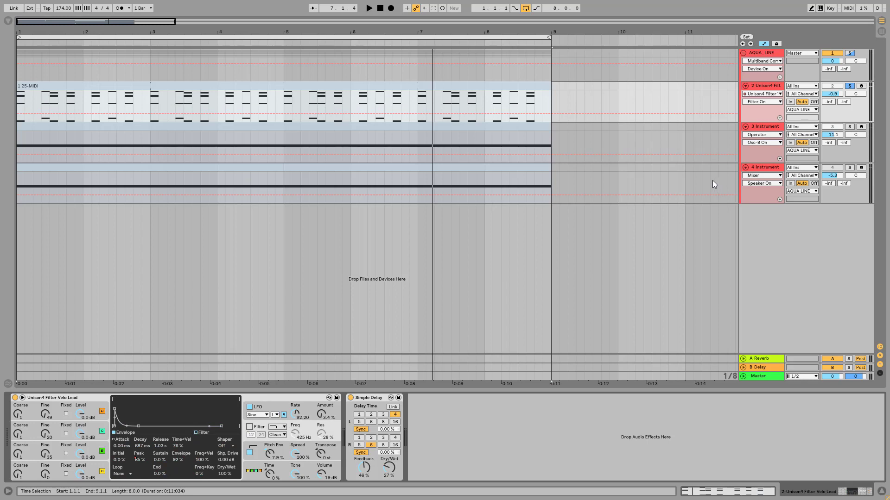
pyautogui.press('space')
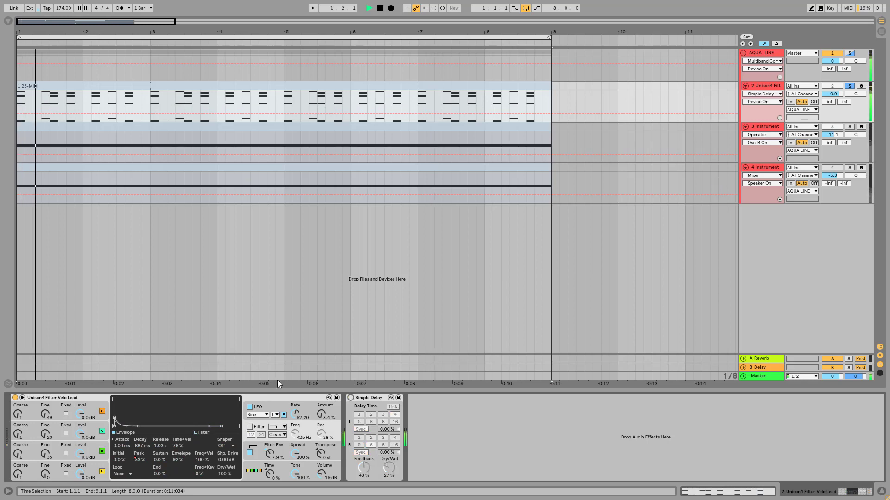
# Switch off oscillators B, C and D so that only oscillator A stays active.
pyautogui.click(102, 452)
pyautogui.click(102, 432)
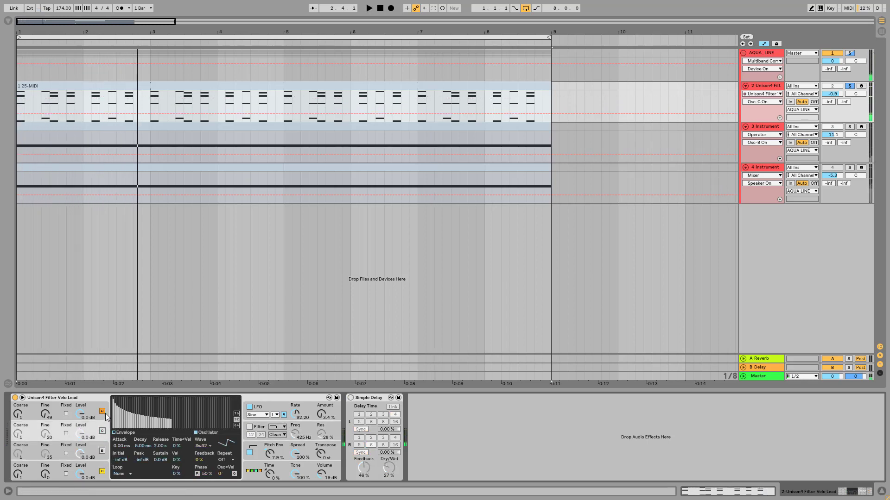
pyautogui.click(102, 412)
# Review the individual oscillators' settings and play the clip with only oscillator A active.
pyautogui.click(94, 469)
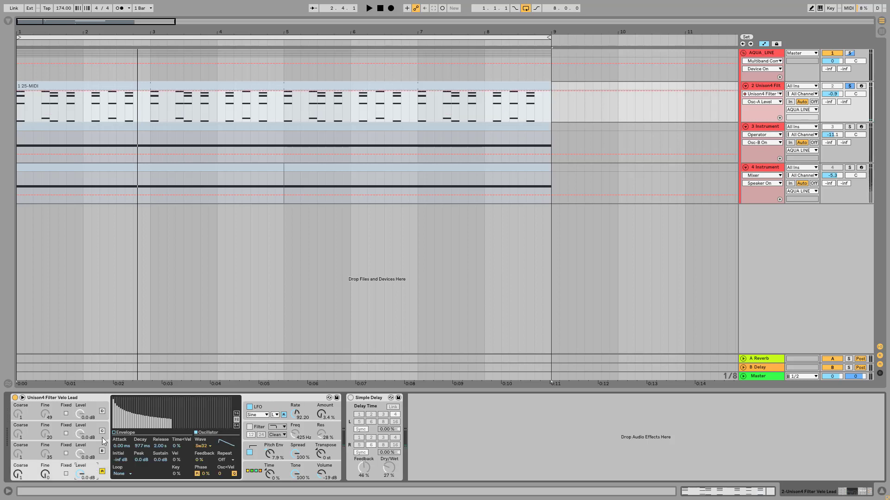
pyautogui.click(97, 414)
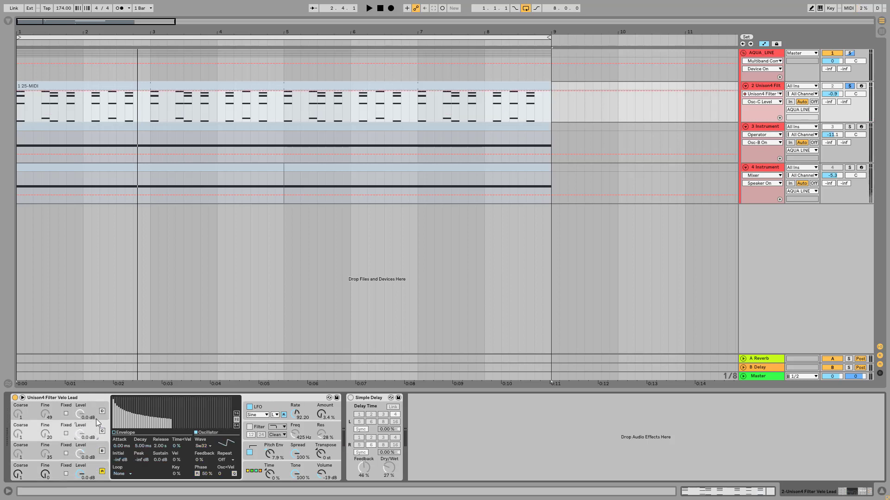
pyautogui.click(98, 469)
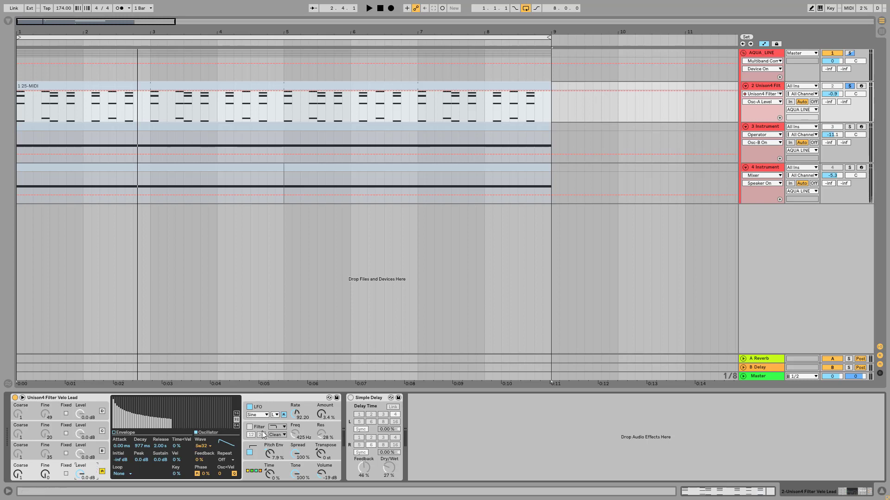
pyautogui.press('space')
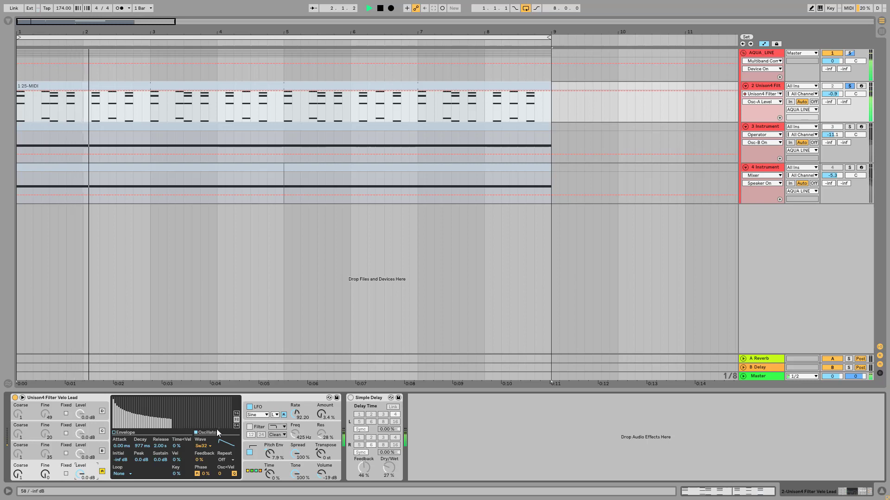
pyautogui.press('space')
# Compare oscillator A's Saw D and Saw 32 waveforms during playback, switching between them and ending on Saw 32.
pyautogui.click(204, 446)
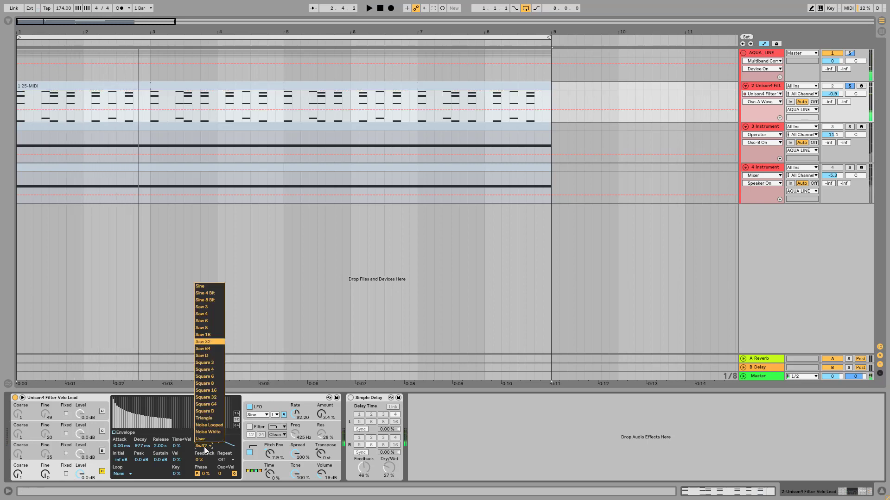
pyautogui.click(212, 356)
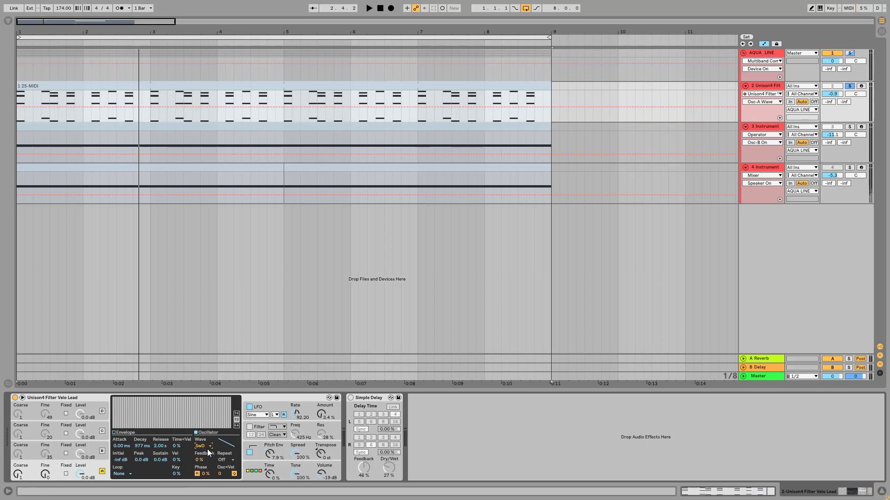
pyautogui.press('space')
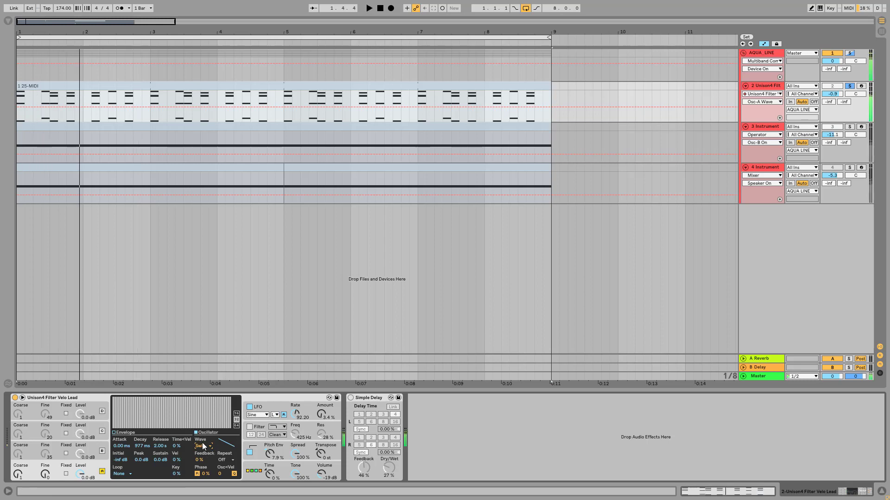
pyautogui.click(202, 446)
pyautogui.click(215, 342)
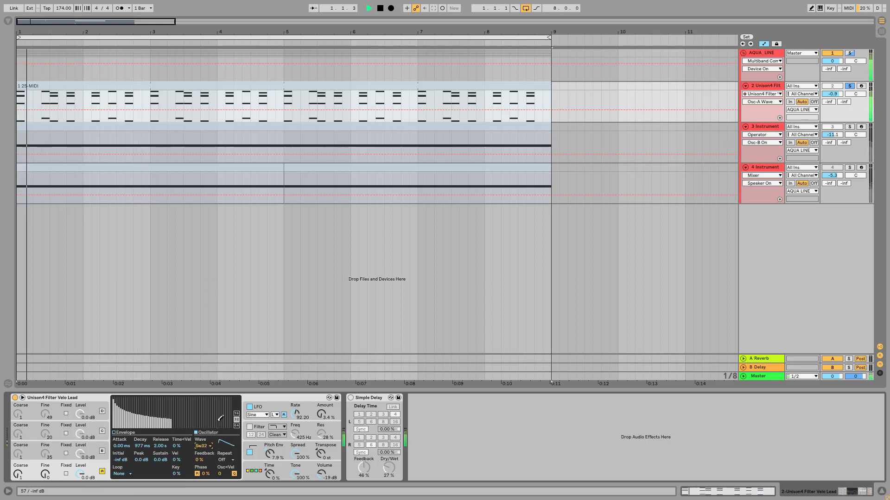
pyautogui.click(203, 446)
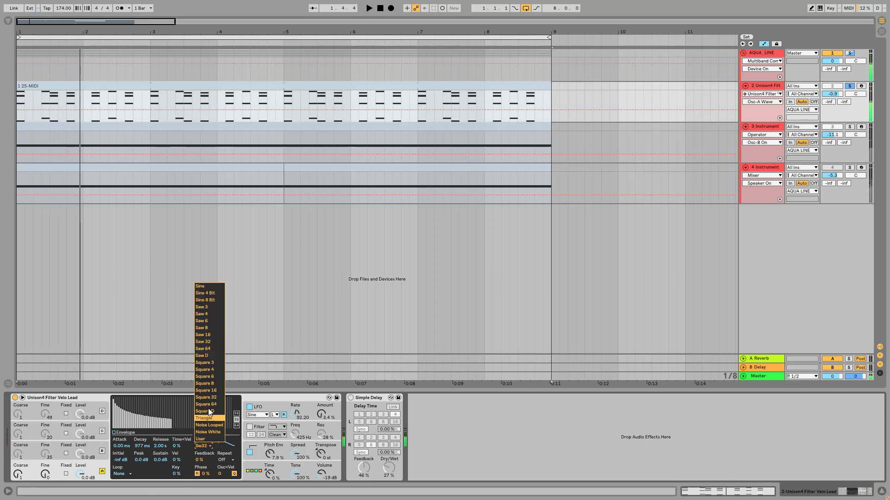
pyautogui.click(205, 356)
pyautogui.click(204, 446)
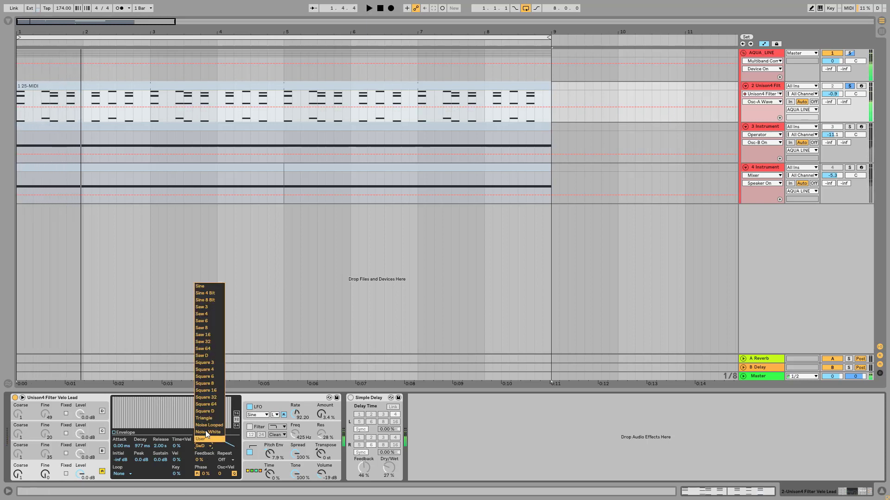
pyautogui.click(211, 341)
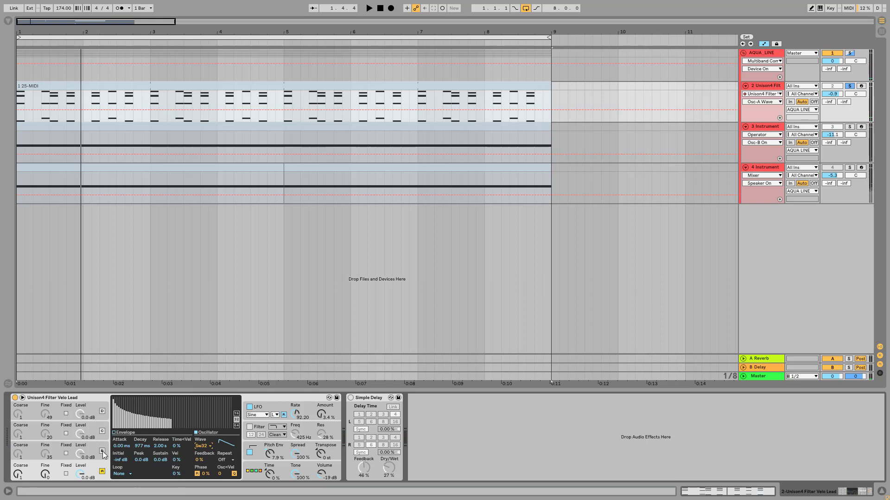
# Switch oscillators B, C and D back on and inspect the Fine tuning of each.
pyautogui.click(103, 411)
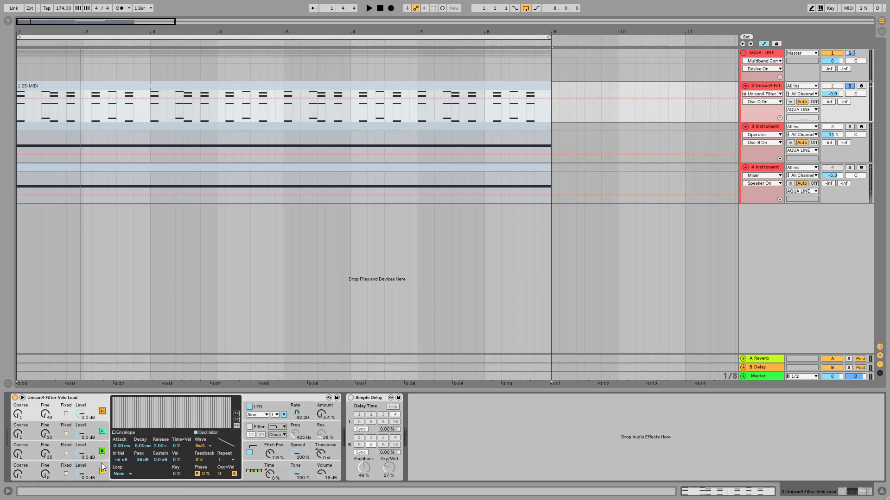
pyautogui.click(46, 455)
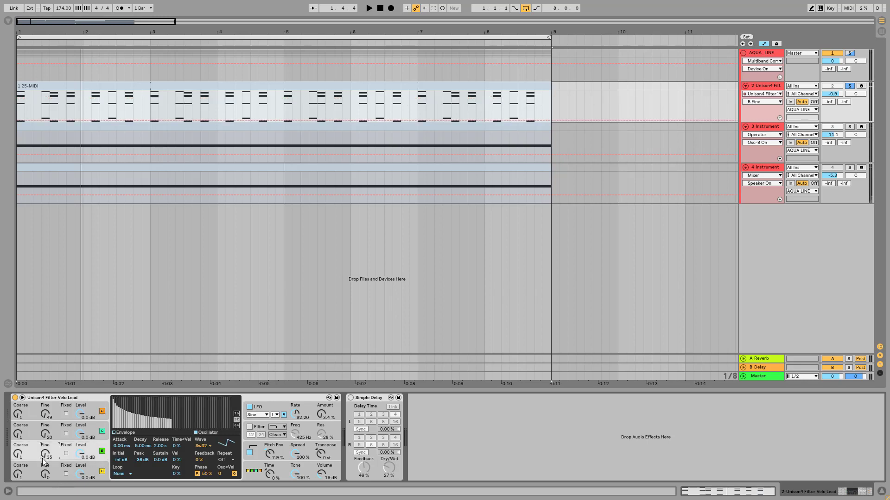
pyautogui.click(45, 436)
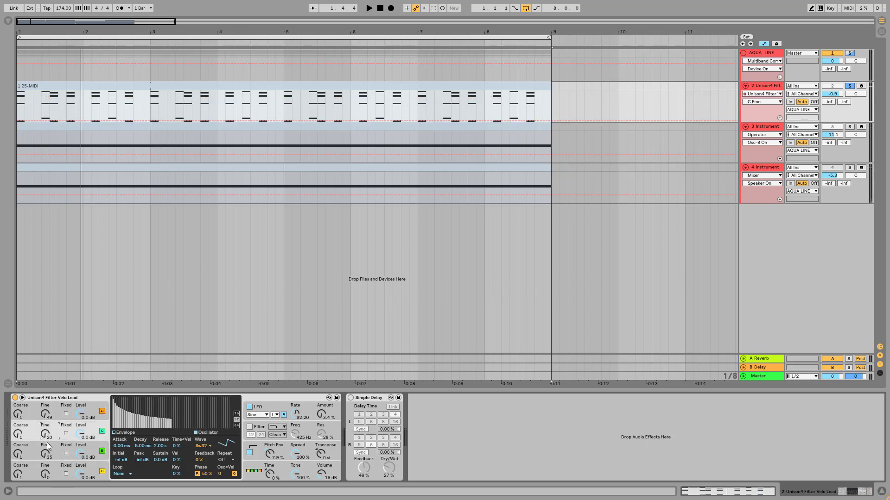
pyautogui.click(57, 418)
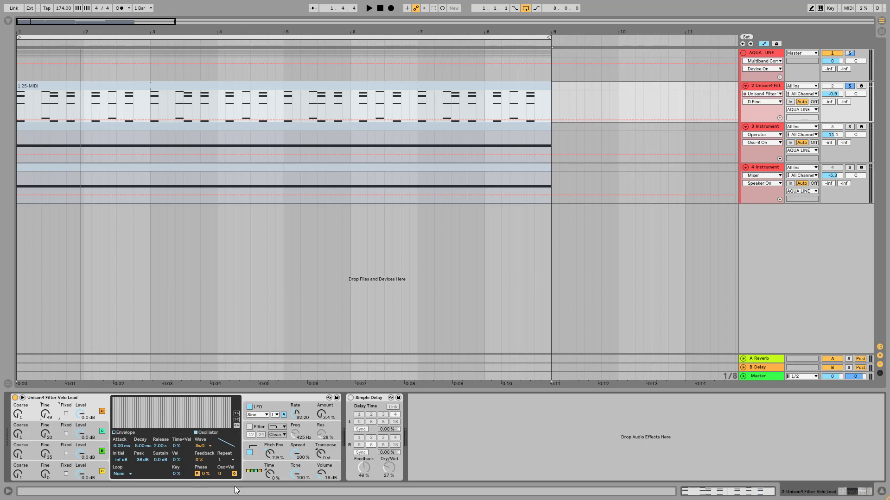
# Turn Operator's filter back on and show its frequency parameter and envelope settings.
pyautogui.click(249, 427)
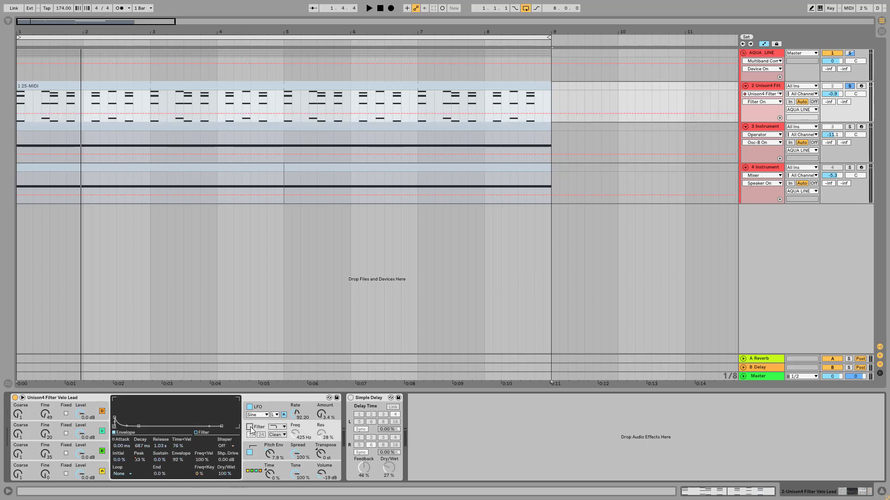
pyautogui.click(304, 429)
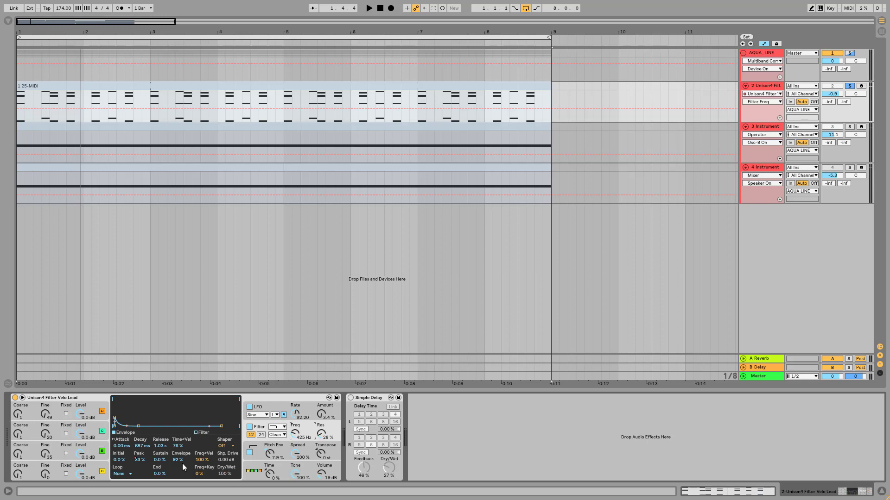
# Try a different filter envelope Peak, restore its automation, and play the clip from the start and from bar 8.
pyautogui.moveTo(140, 459)
pyautogui.mouseDown()
pyautogui.moveTo(135, 437)
pyautogui.moveTo(135, 459)
pyautogui.mouseUp()
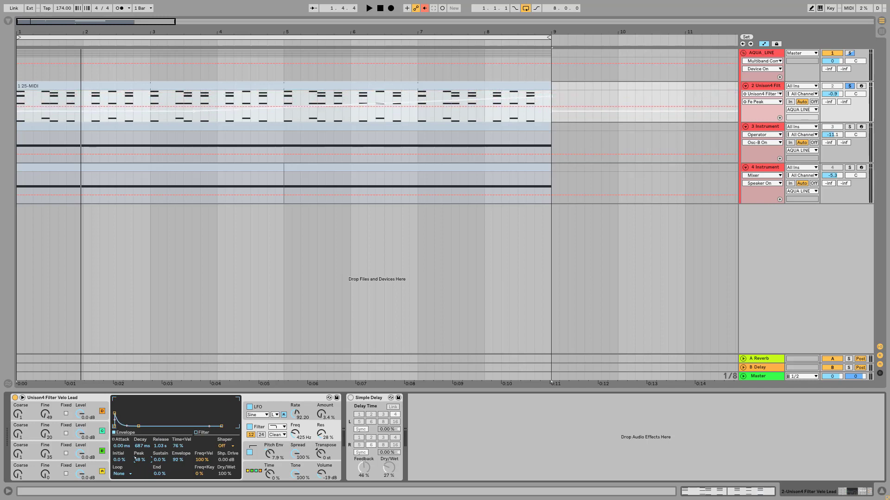
pyautogui.click(424, 8)
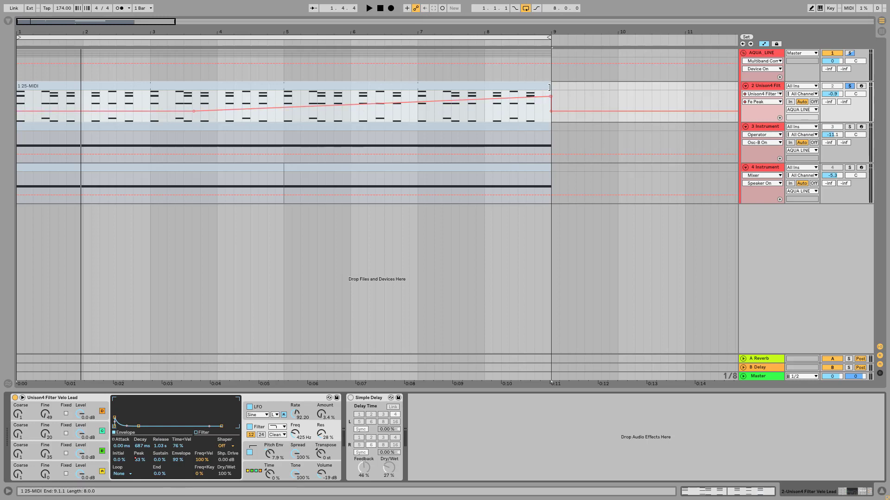
pyautogui.press('space')
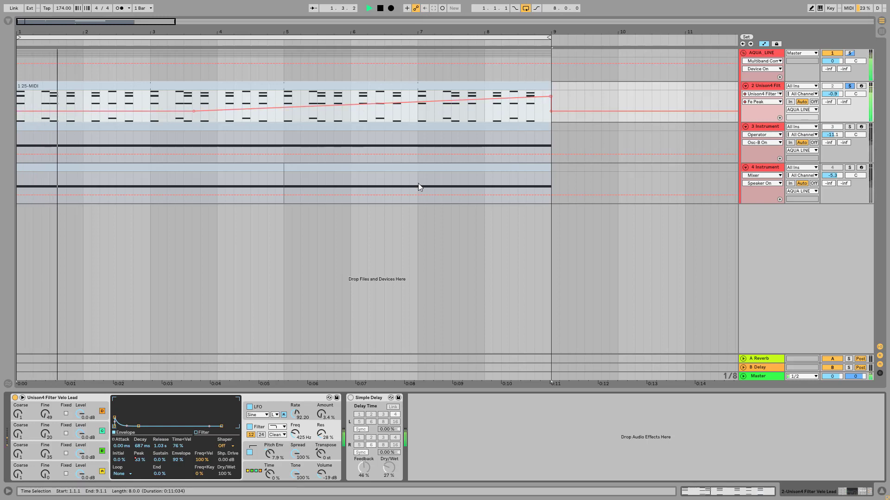
pyautogui.press('space')
pyautogui.click(485, 116)
pyautogui.press('space')
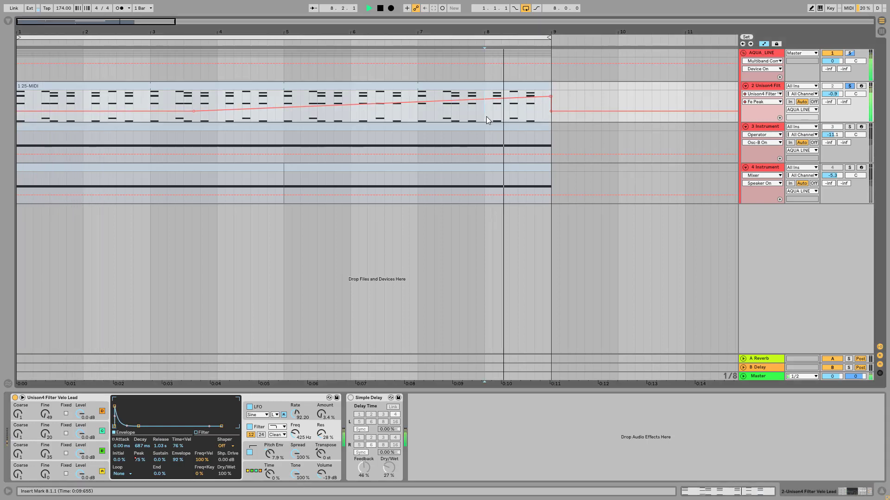
# Audition the clip with the filter envelope Peak at 100%, stop playback and turn the Simple Delay back on.
pyautogui.press('space')
pyautogui.press('space')
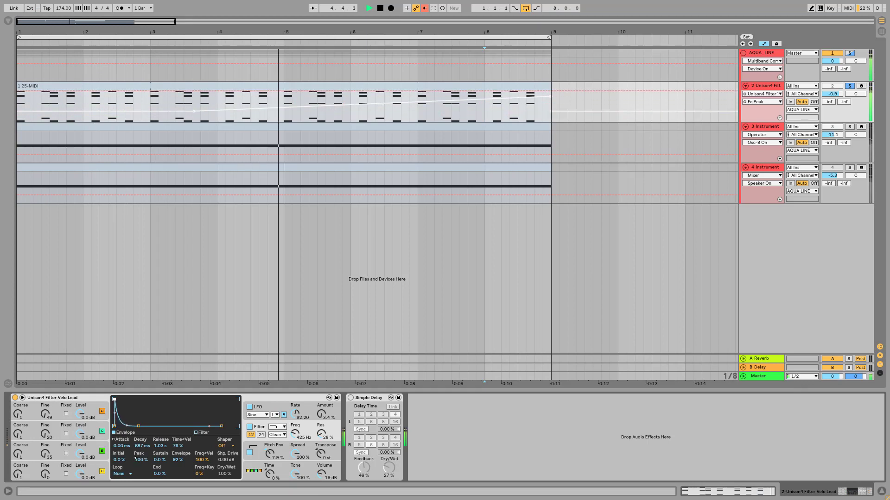
pyautogui.press('space')
pyautogui.click(351, 398)
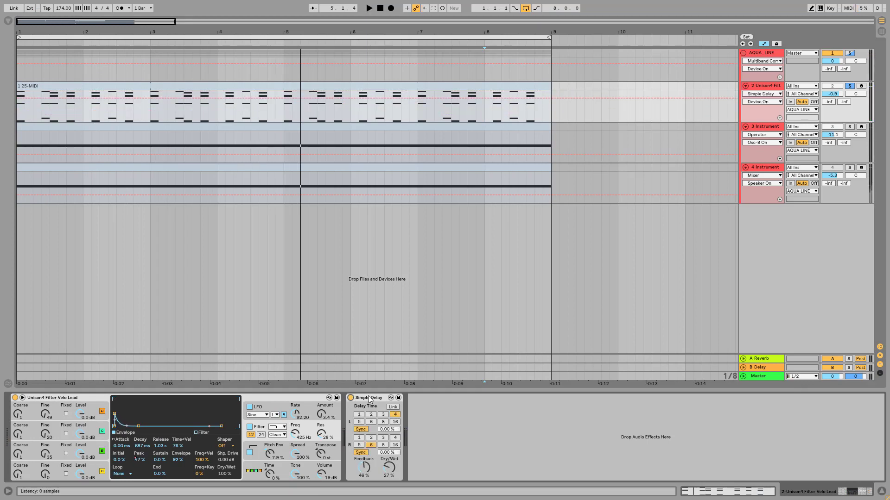
# Solo the 3 Instrument track and play its clip from the start.
pyautogui.click(775, 128)
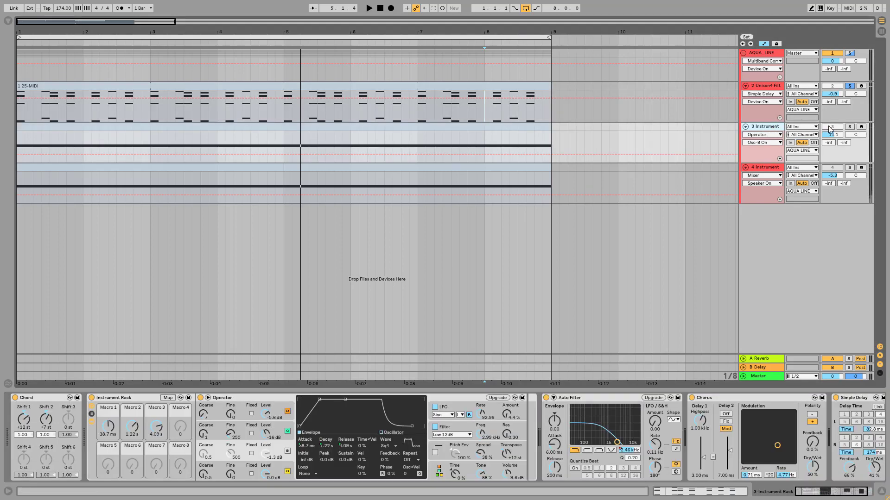
pyautogui.click(849, 126)
pyautogui.click(528, 126)
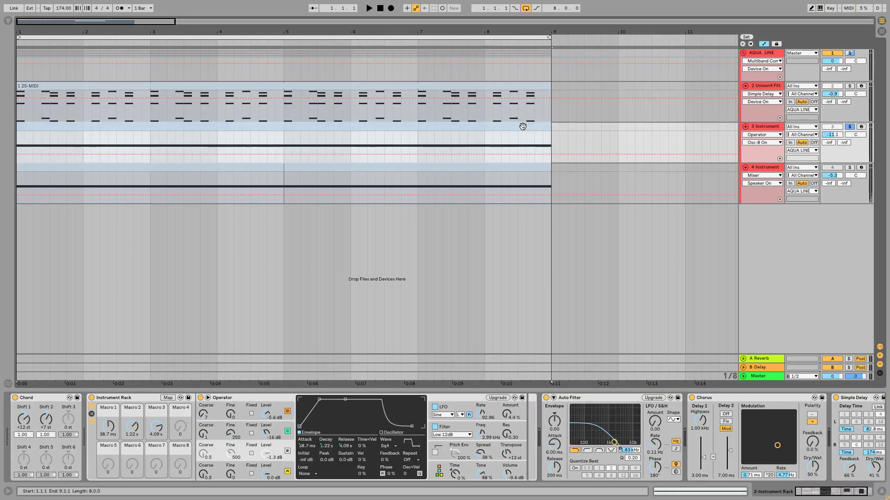
pyautogui.press('space')
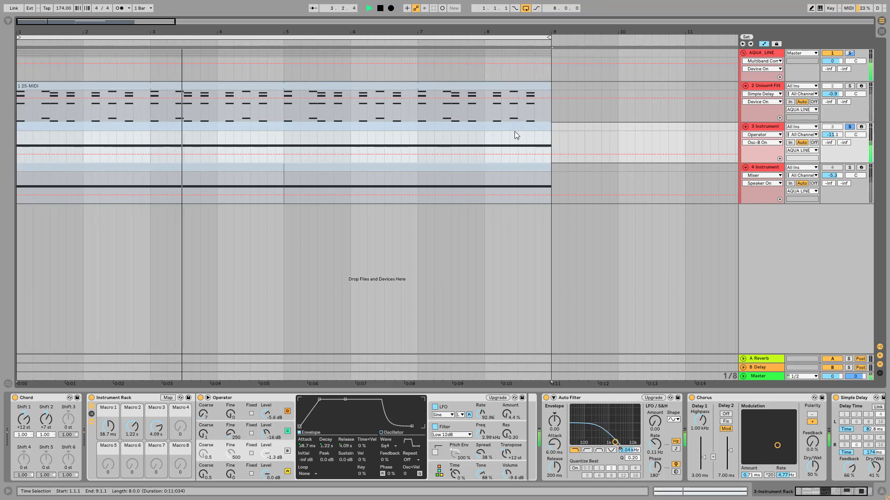
pyautogui.press('space')
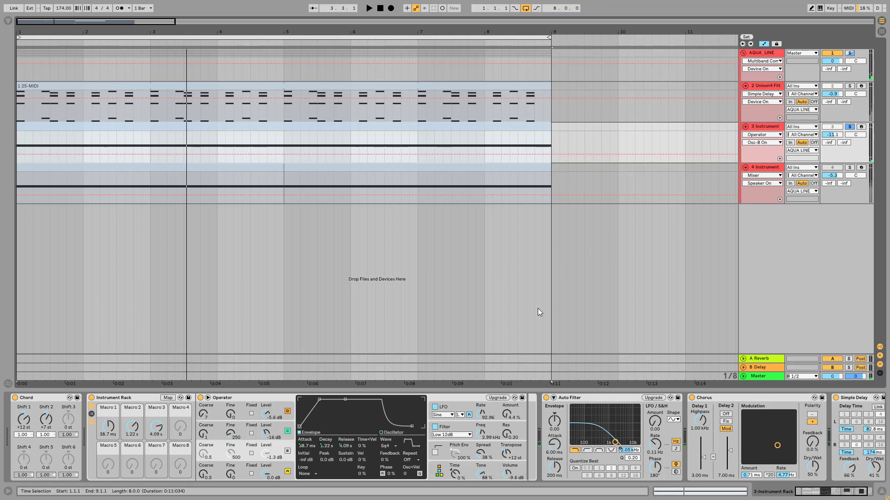
# Inspect Operator's filter envelope, the Auto Filter's frequency automation, and the Chorus and Simple Delay on the 3 Instrument track.
pyautogui.click(486, 433)
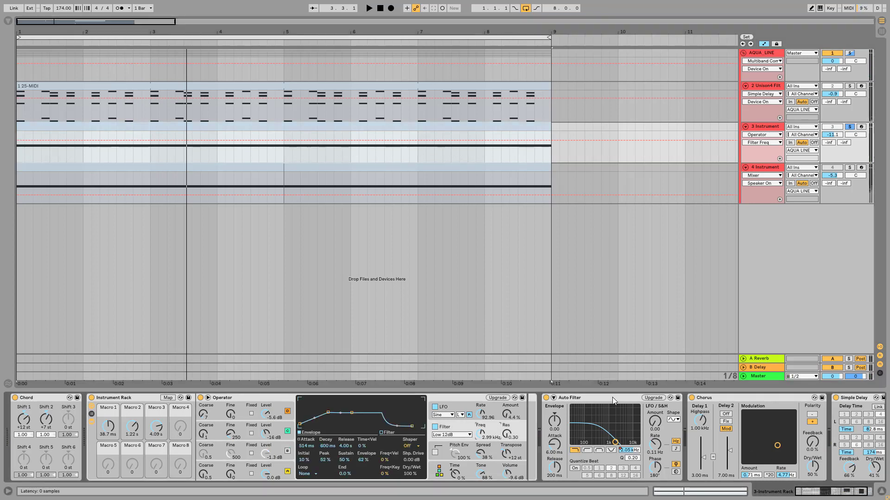
pyautogui.click(587, 399)
pyautogui.click(629, 450)
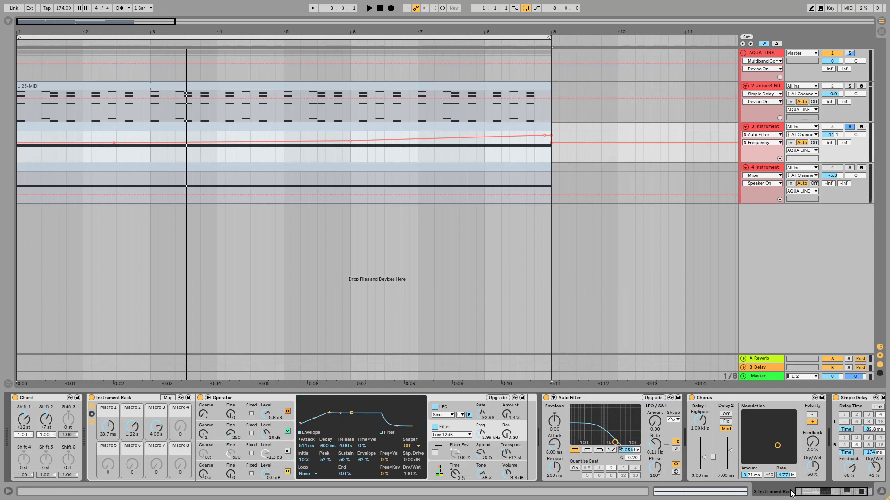
pyautogui.hscroll(2, 835, 470)
pyautogui.click(694, 398)
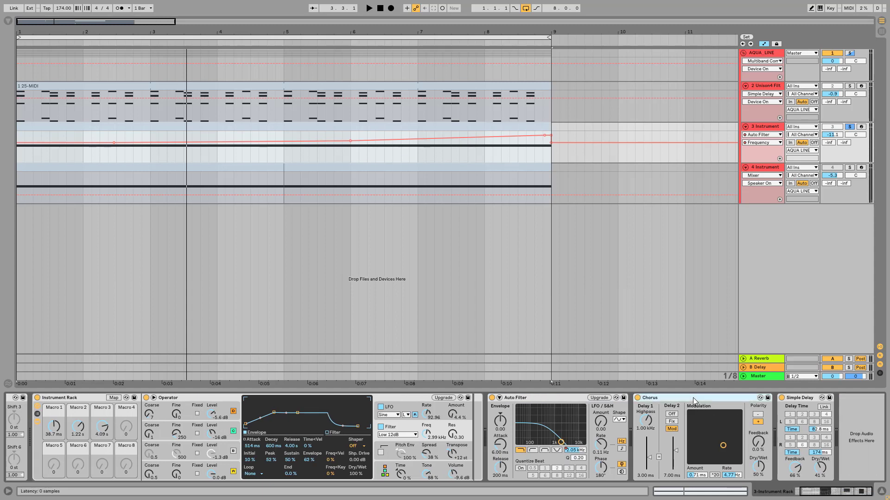
pyautogui.click(796, 399)
pyautogui.hscroll(-2, 753, 414)
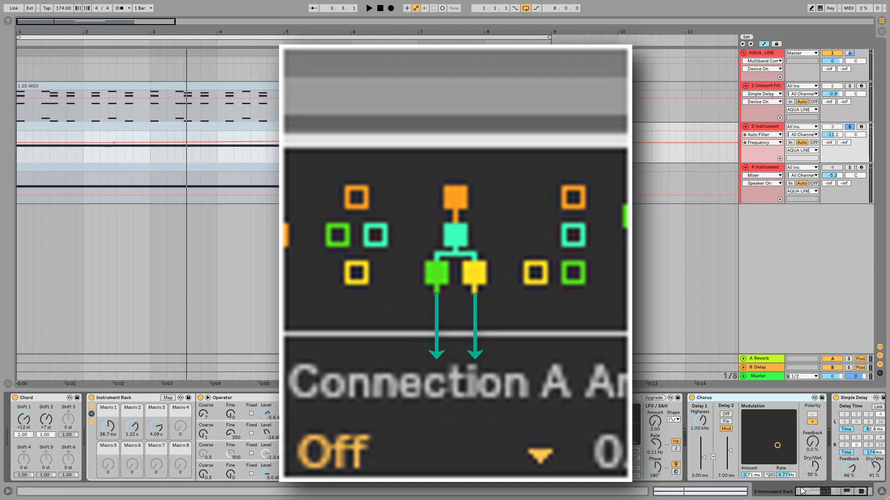
# Inspect Operator's pitch envelope and oscillator routing, as well as oscillator B's waveform choices.
pyautogui.click(459, 454)
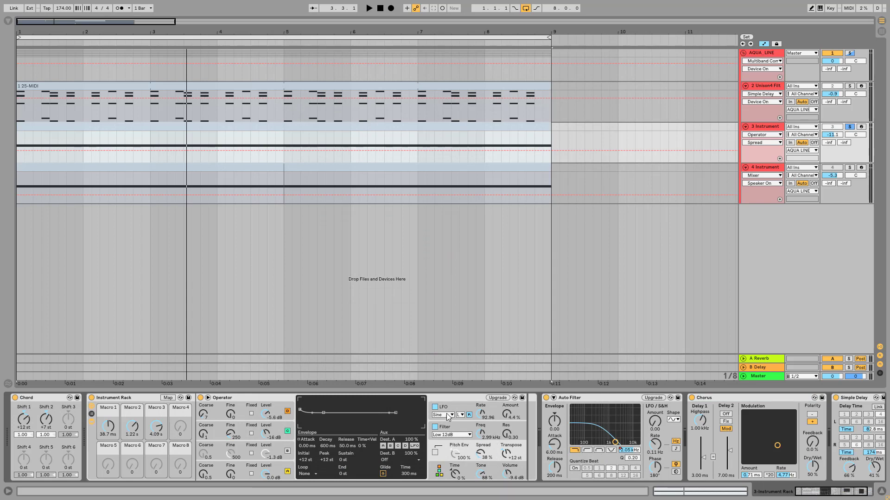
pyautogui.click(267, 398)
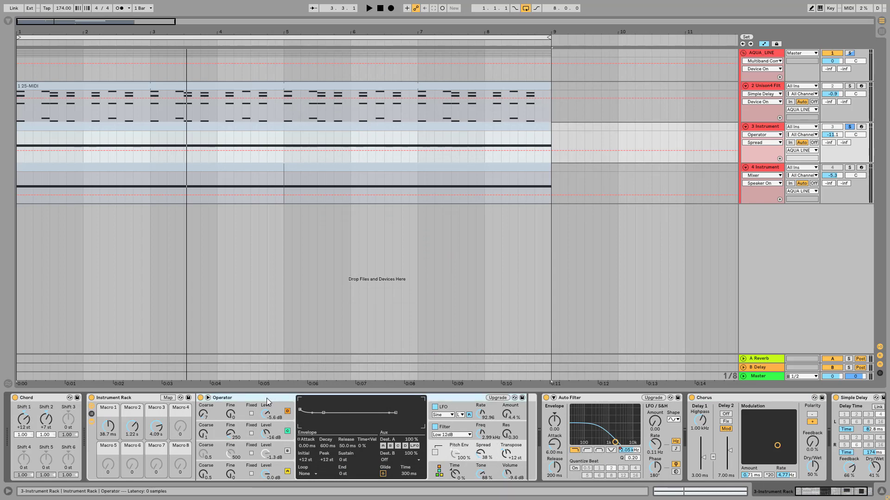
pyautogui.click(440, 471)
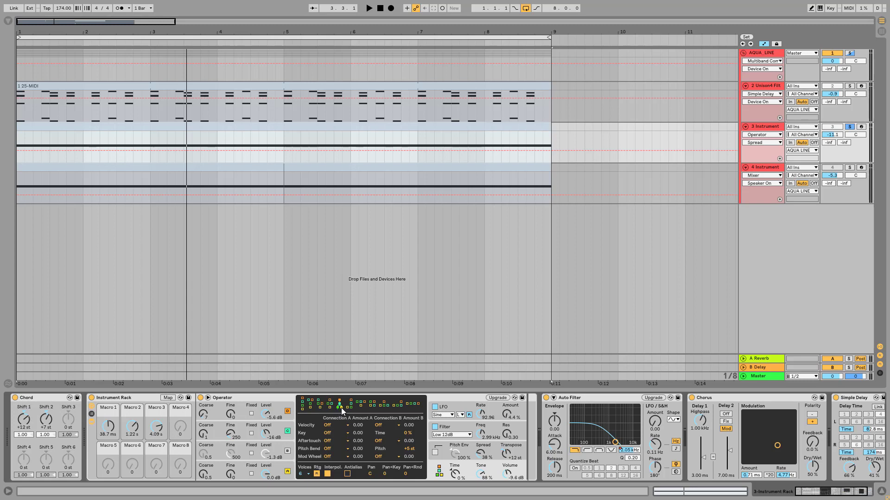
pyautogui.click(291, 455)
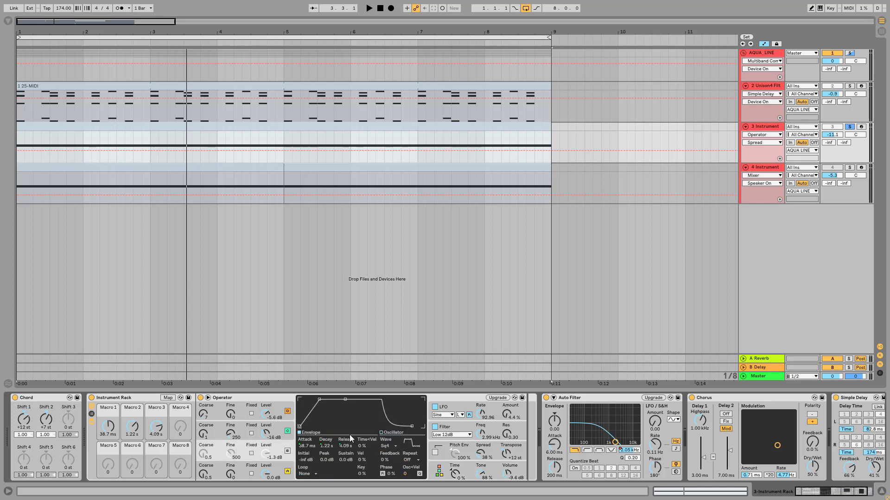
pyautogui.click(397, 447)
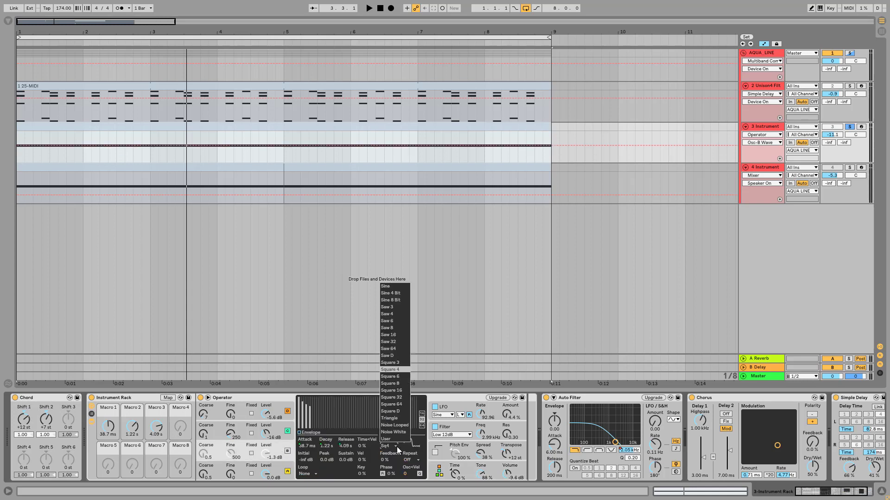
pyautogui.click(458, 400)
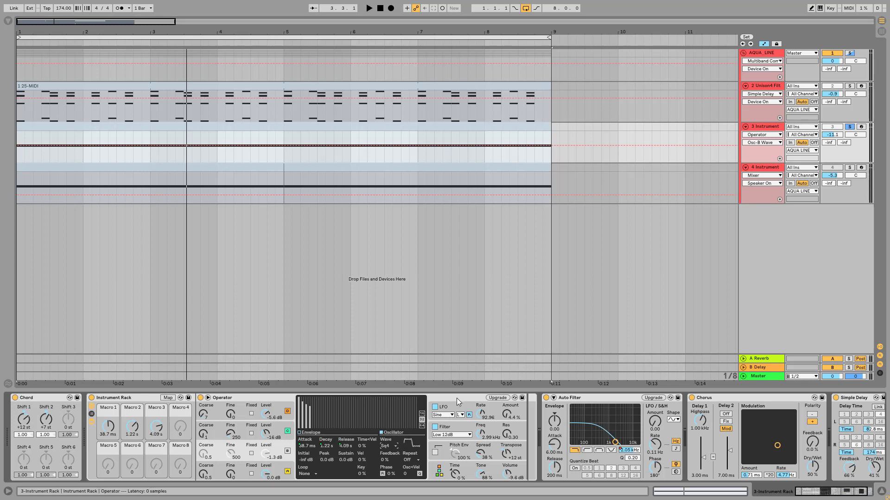
# Unsolo and activate all the AQUA LINE tracks, and compare oscillator B on and off during playback.
pyautogui.click(849, 127)
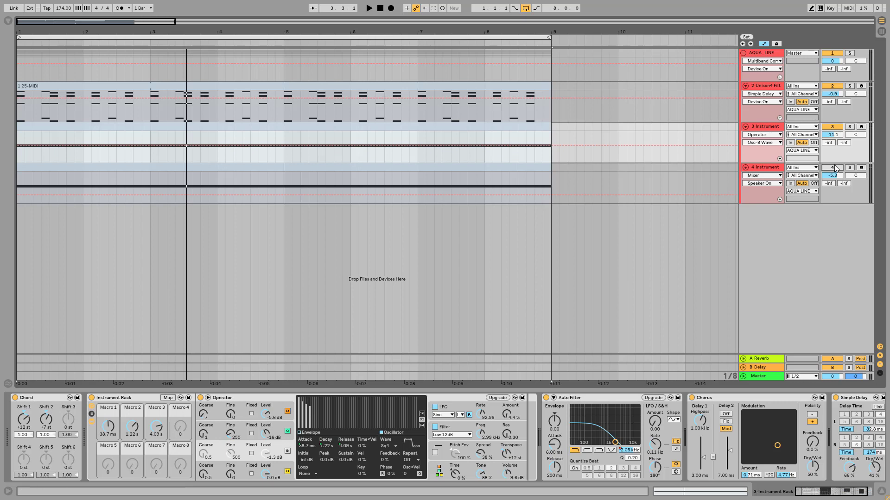
pyautogui.press('space')
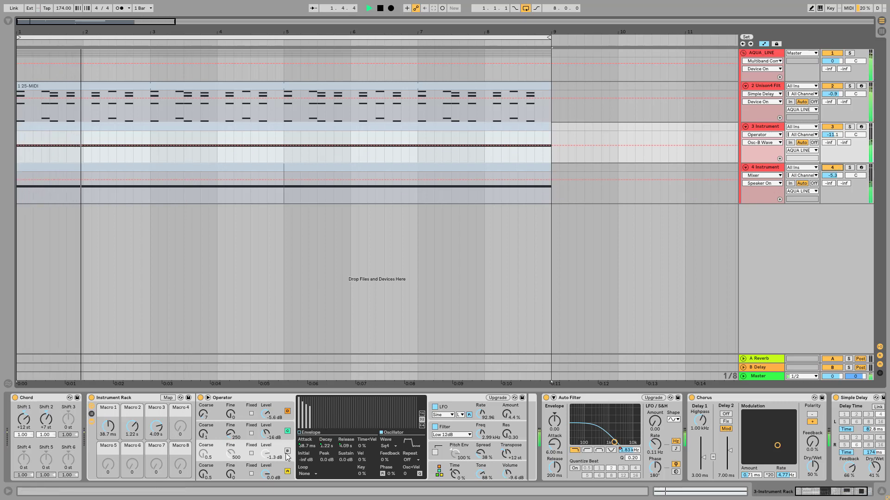
pyautogui.click(287, 452)
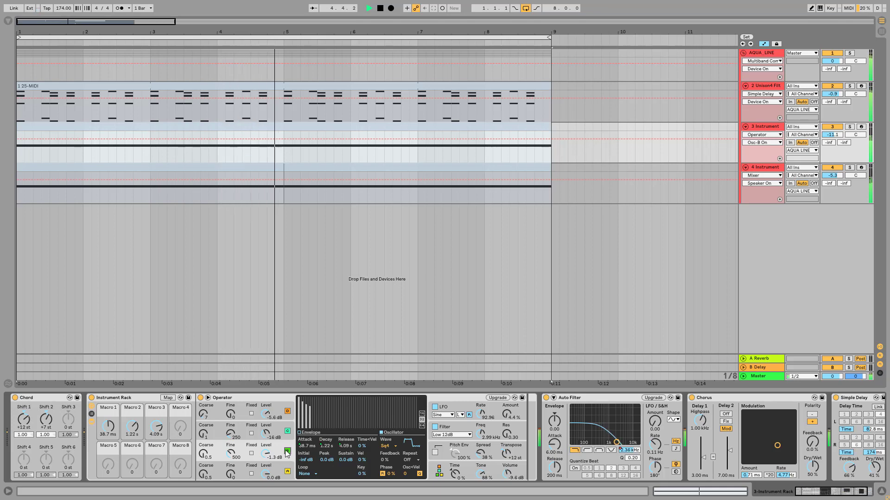
pyautogui.click(288, 452)
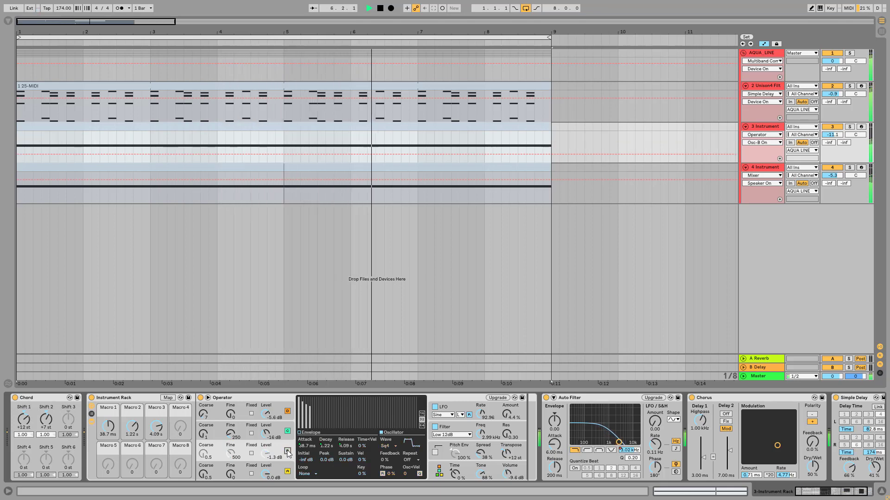
pyautogui.click(287, 452)
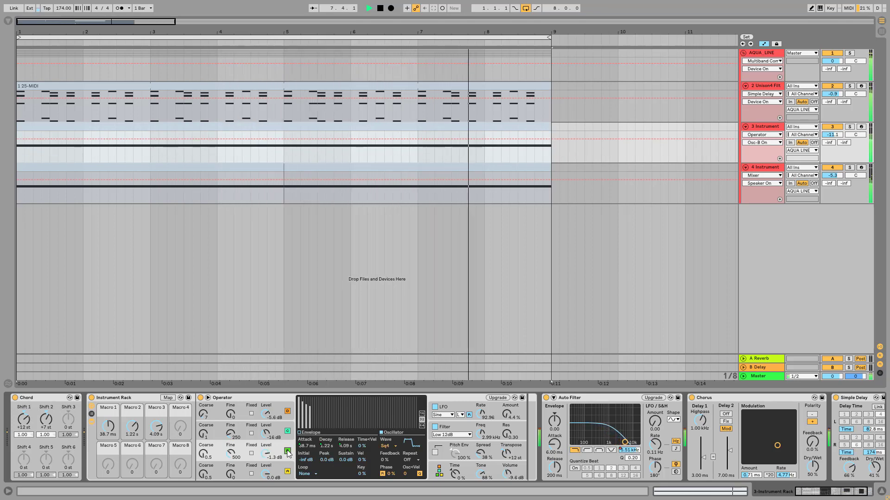
# Lower oscillator B's level to -8.3 dB, switch the oscillator off and mute the 4 Instrument track.
pyautogui.moveTo(266, 453); pyautogui.dragTo(266, 466)
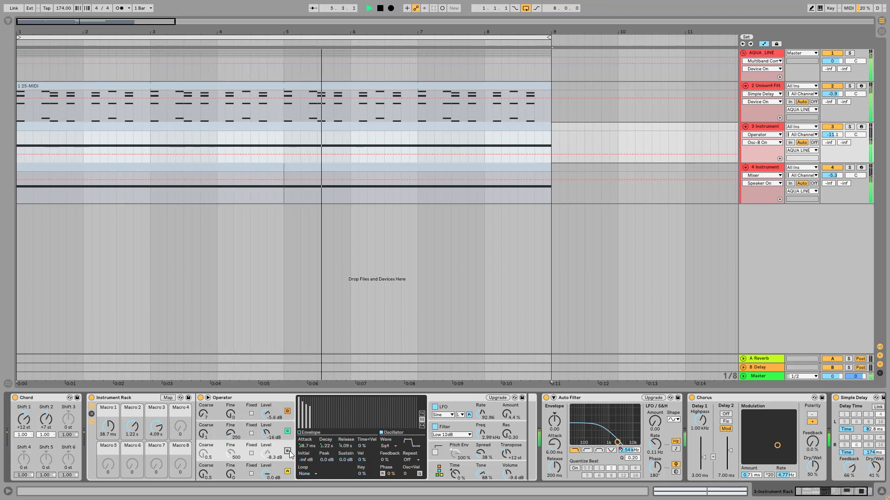
pyautogui.click(288, 450)
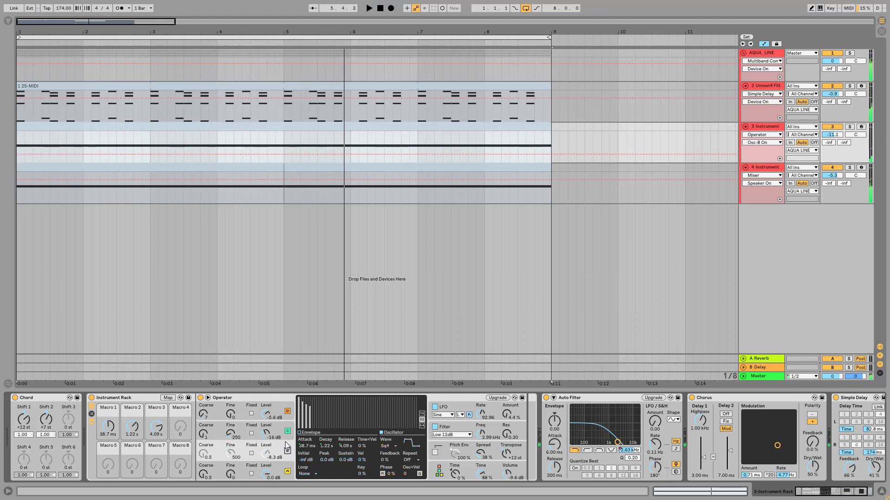
pyautogui.click(832, 168)
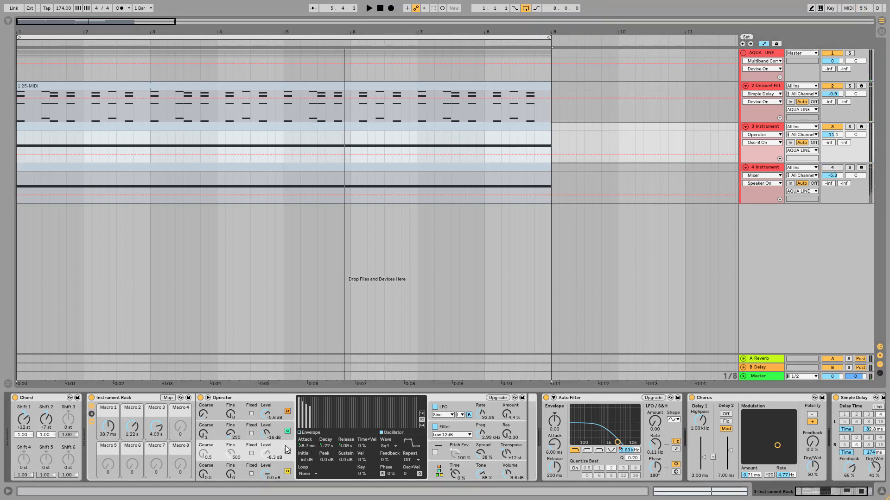
# Inspect the levels of oscillators A and C and show oscillator A's waveform choices.
pyautogui.click(288, 466)
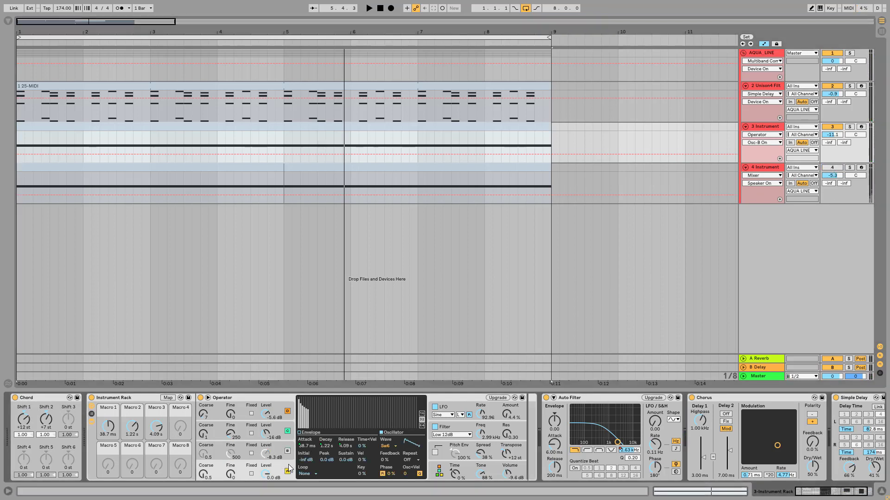
pyautogui.click(279, 428)
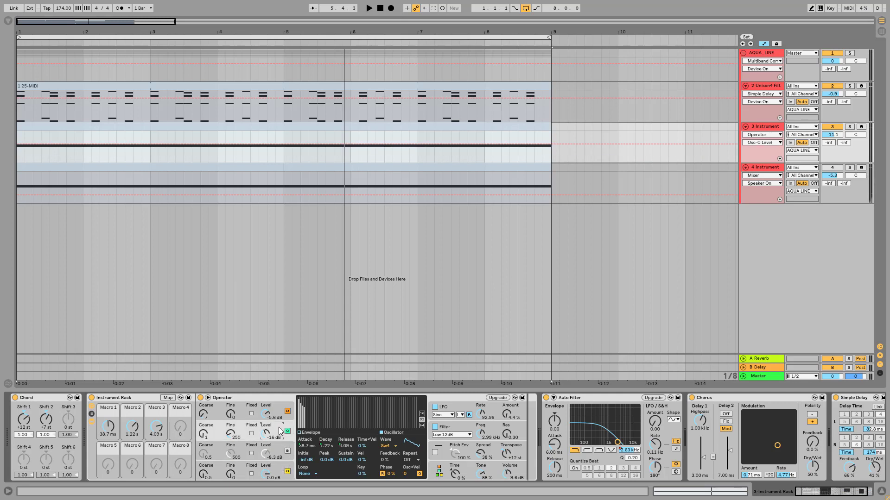
pyautogui.click(279, 470)
pyautogui.click(391, 448)
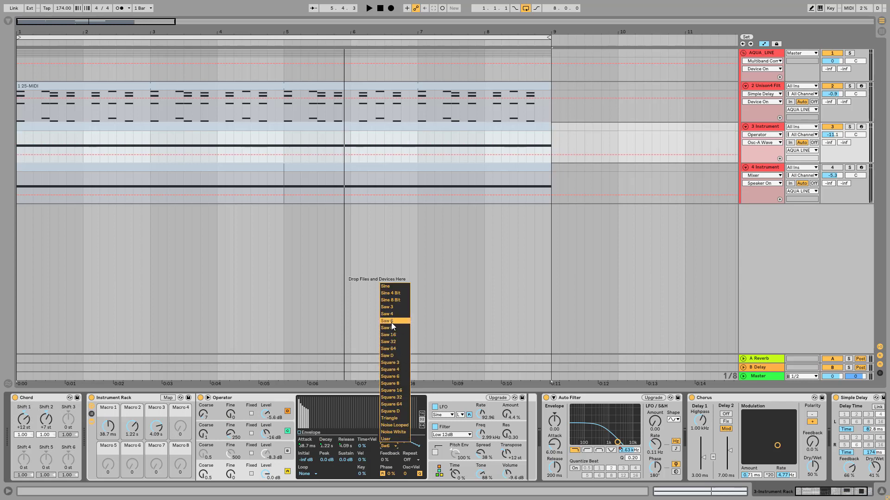
pyautogui.click(280, 426)
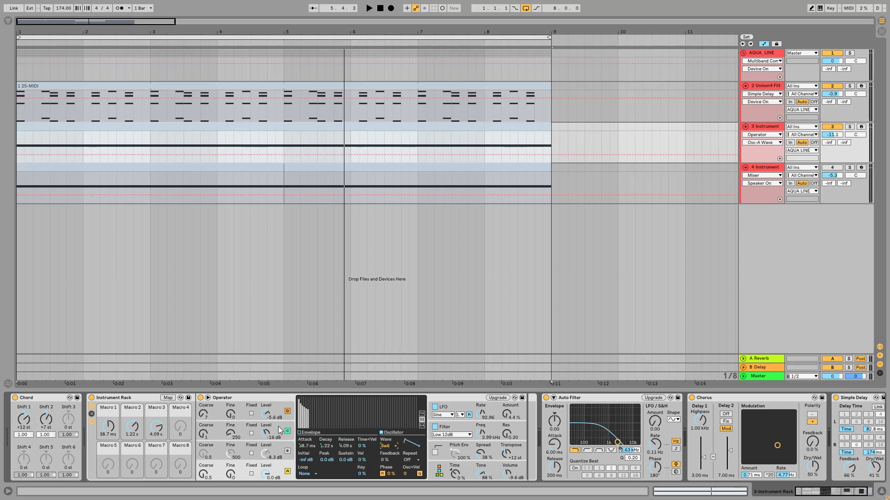
# Inspect oscillator C's waveform choices and oscillator D's waveform and level.
pyautogui.click(278, 427)
pyautogui.click(382, 446)
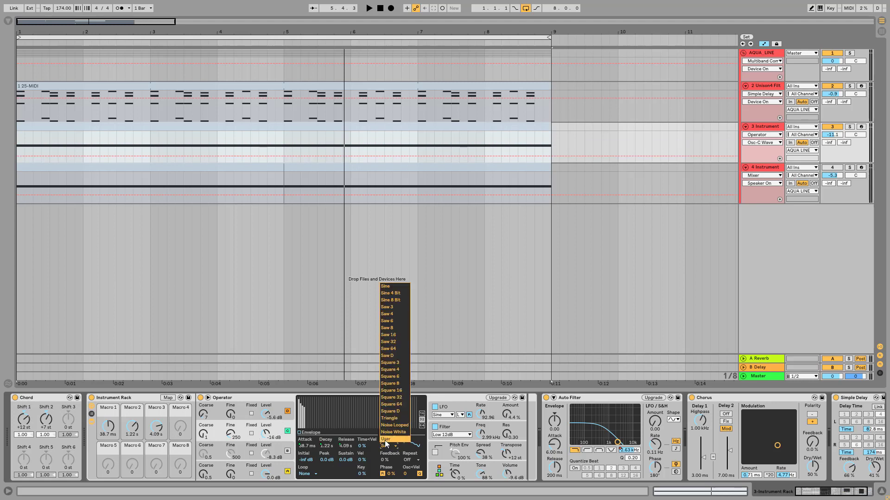
pyautogui.click(279, 411)
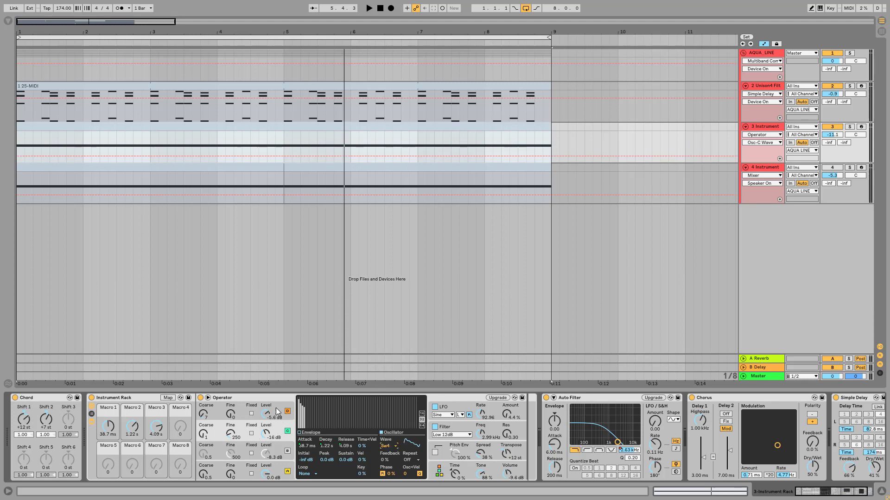
pyautogui.click(276, 410)
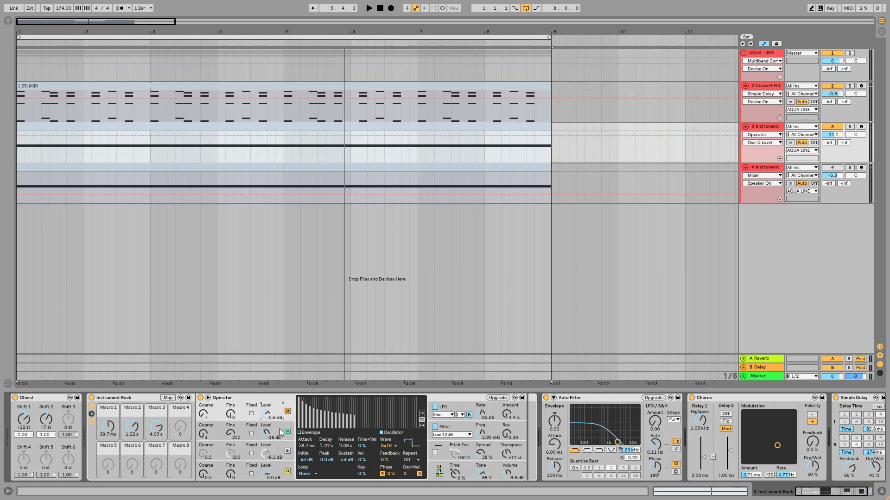
# Show oscillator D's waveform choices in Operator, keeping Square 16, and examine oscillator C's settings and fine tuning.
pyautogui.click(386, 446)
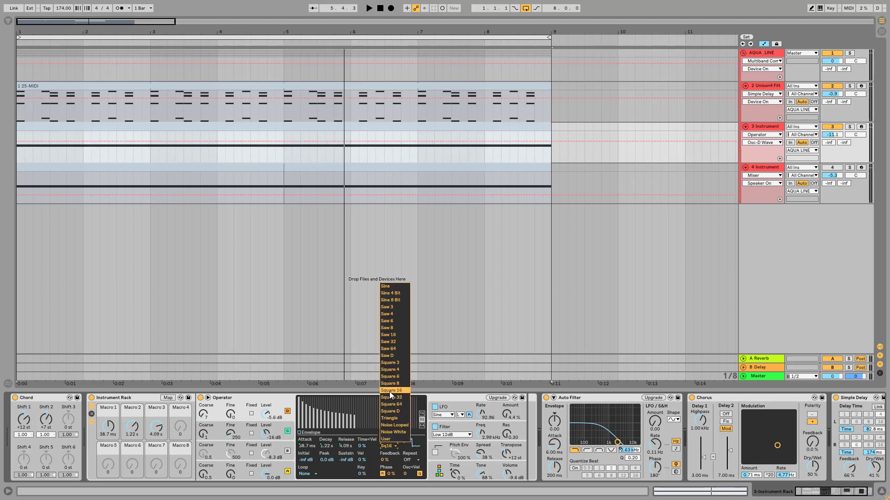
pyautogui.click(455, 399)
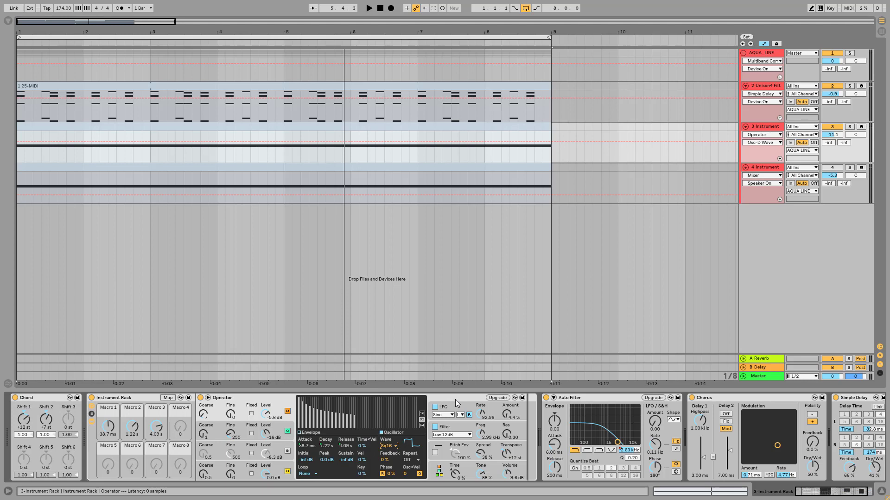
pyautogui.click(235, 429)
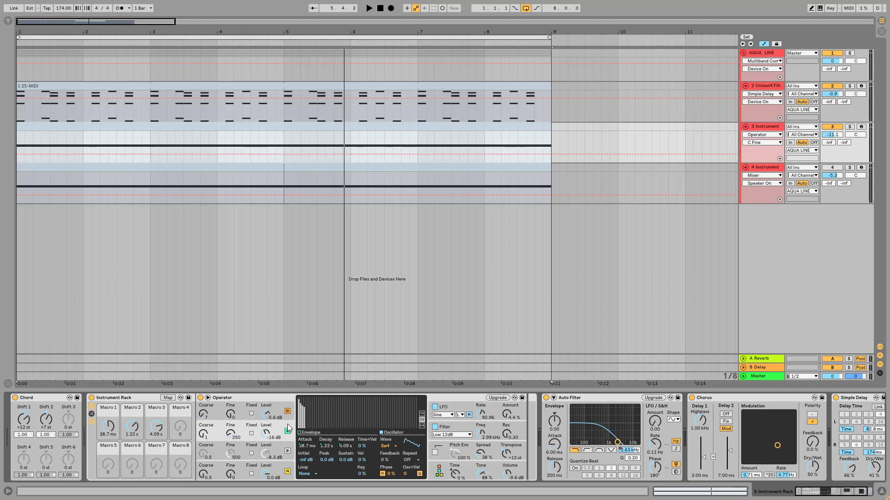
# Examine Operator's filter envelope, then its LFO envelope and destination settings on the 3 Instrument track.
pyautogui.click(466, 435)
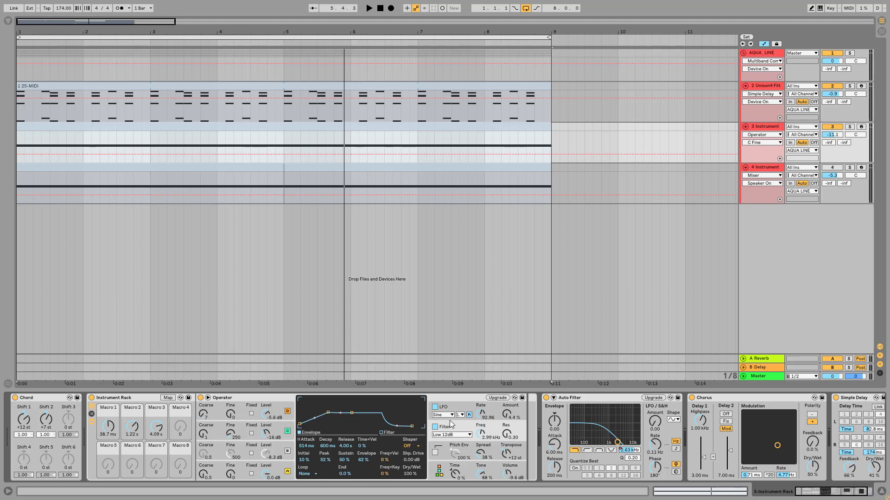
pyautogui.click(465, 415)
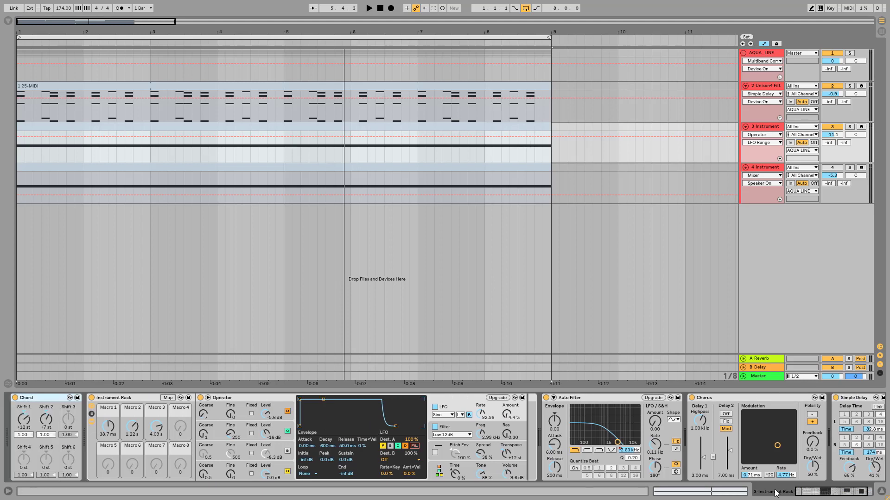
pyautogui.click(454, 400)
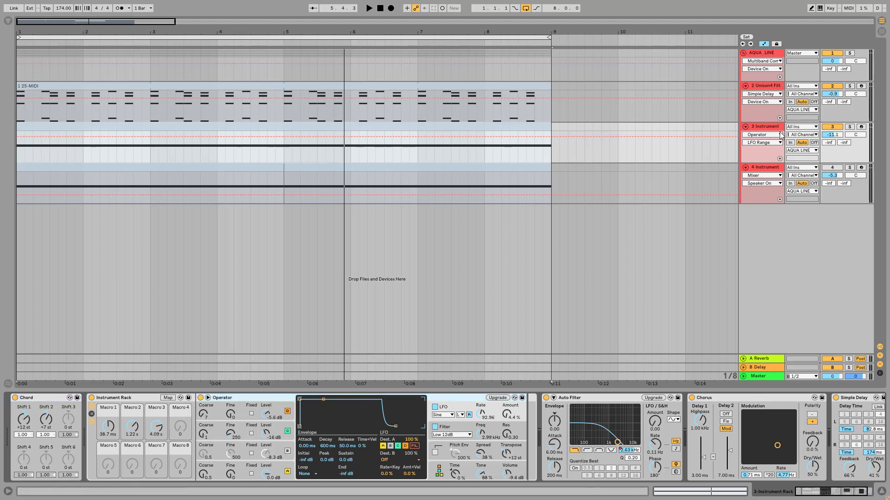
# Mute the 2 Unison4 track, activate the 4 Instrument track and play the loop to hear tracks 3 and 4 together.
pyautogui.click(832, 86)
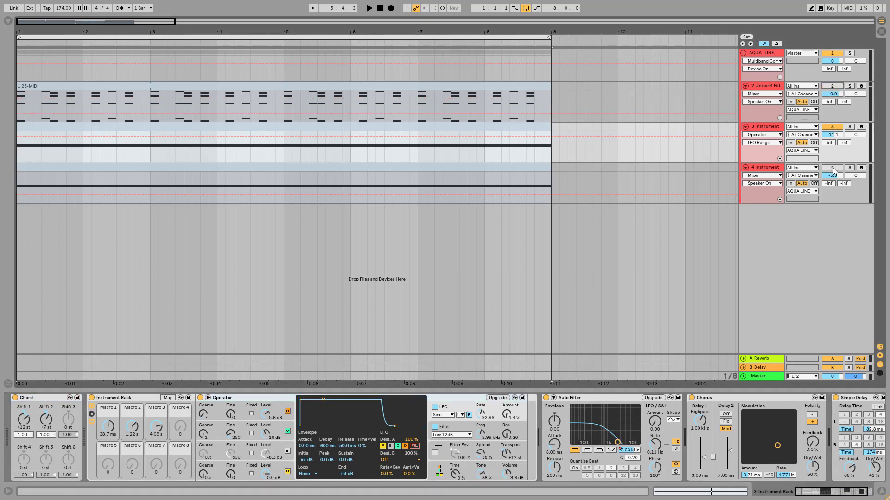
pyautogui.click(832, 168)
pyautogui.press('space')
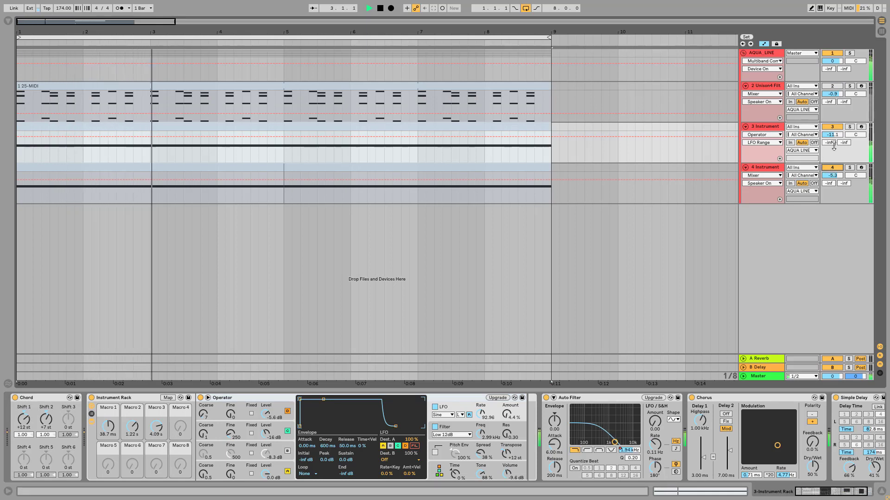
pyautogui.click(833, 171)
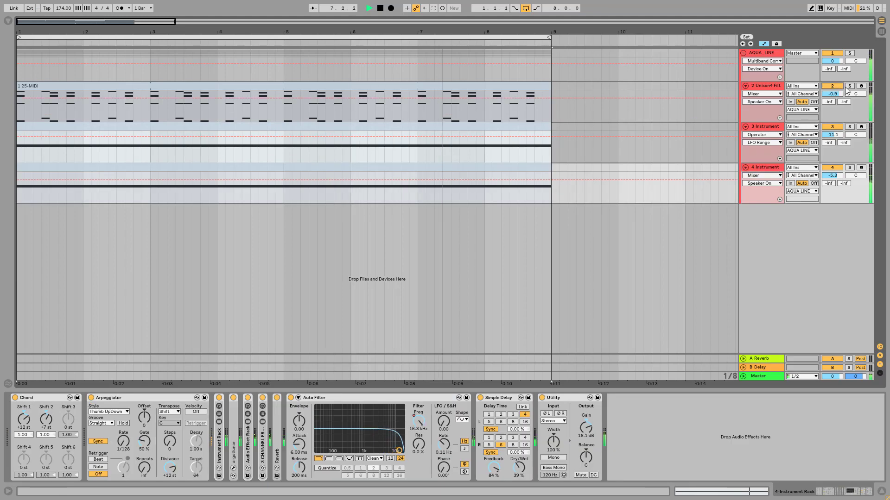
# Lower the 2 Unison4 track's volume while all three layers play, and stop playback.
pyautogui.click(771, 86)
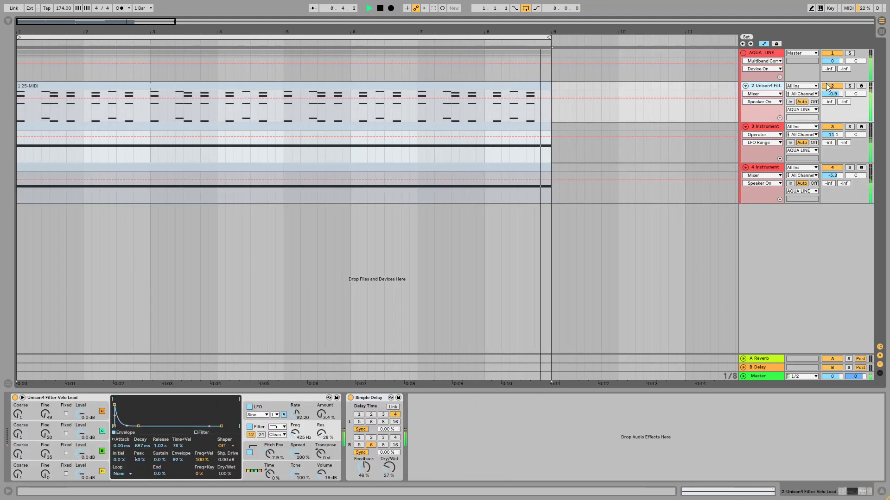
pyautogui.moveTo(832, 94); pyautogui.dragTo(832, 109)
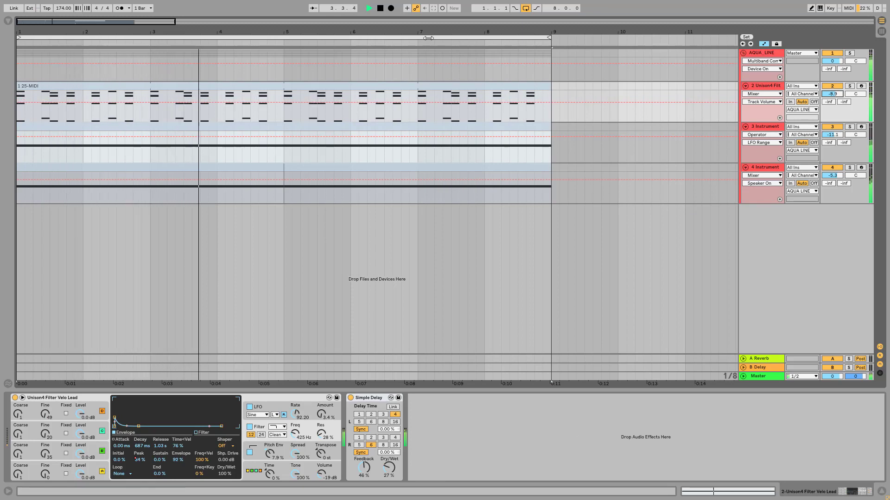
pyautogui.click(381, 8)
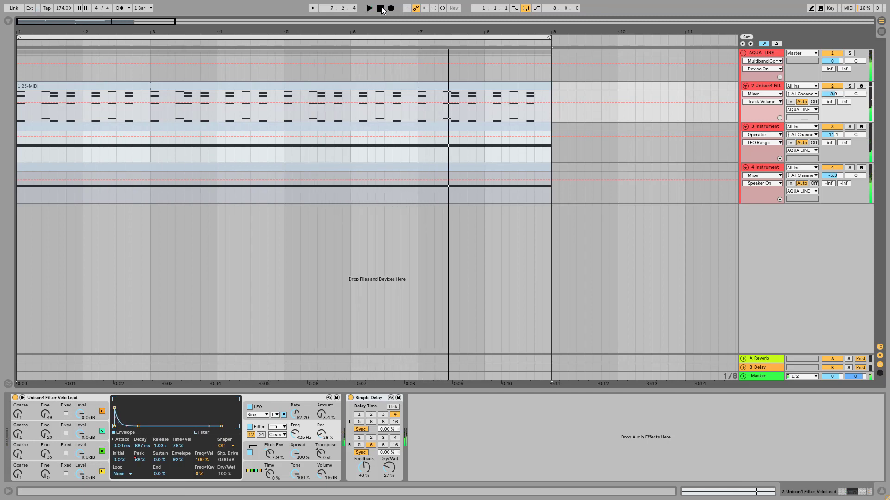
# Mute the 4 Instrument track and show the 3 Instrument track's device chain.
pyautogui.click(771, 168)
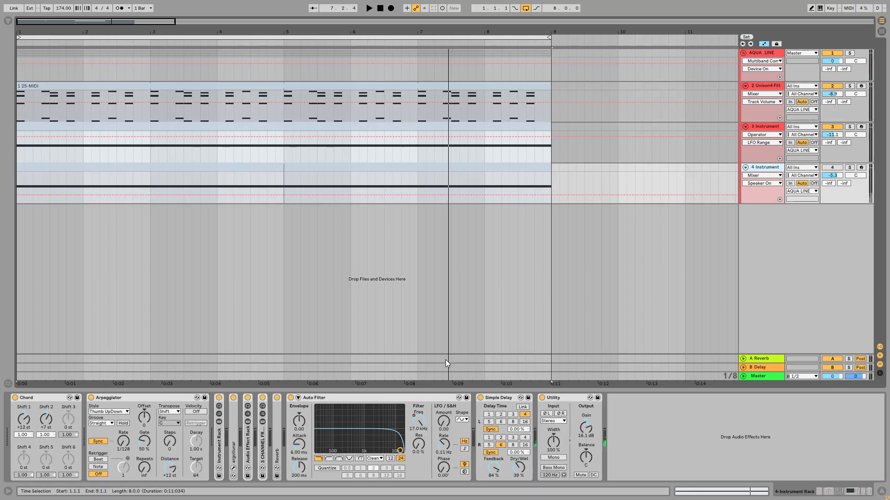
pyautogui.click(765, 131)
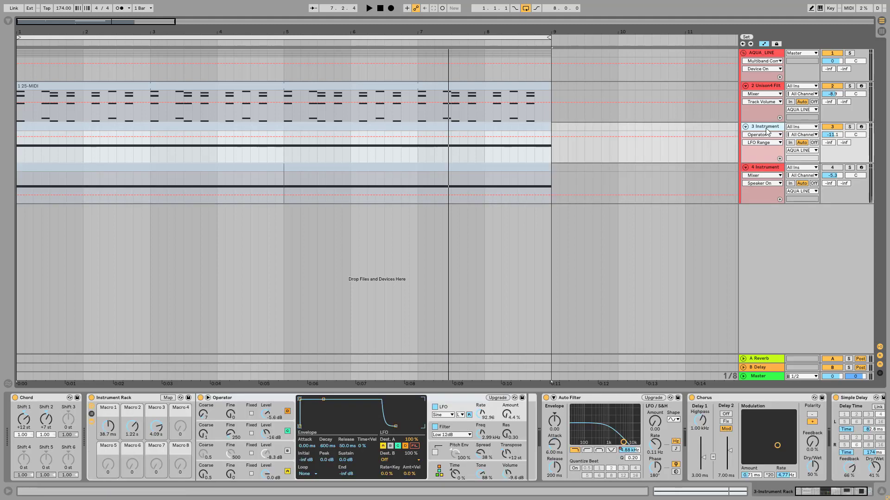